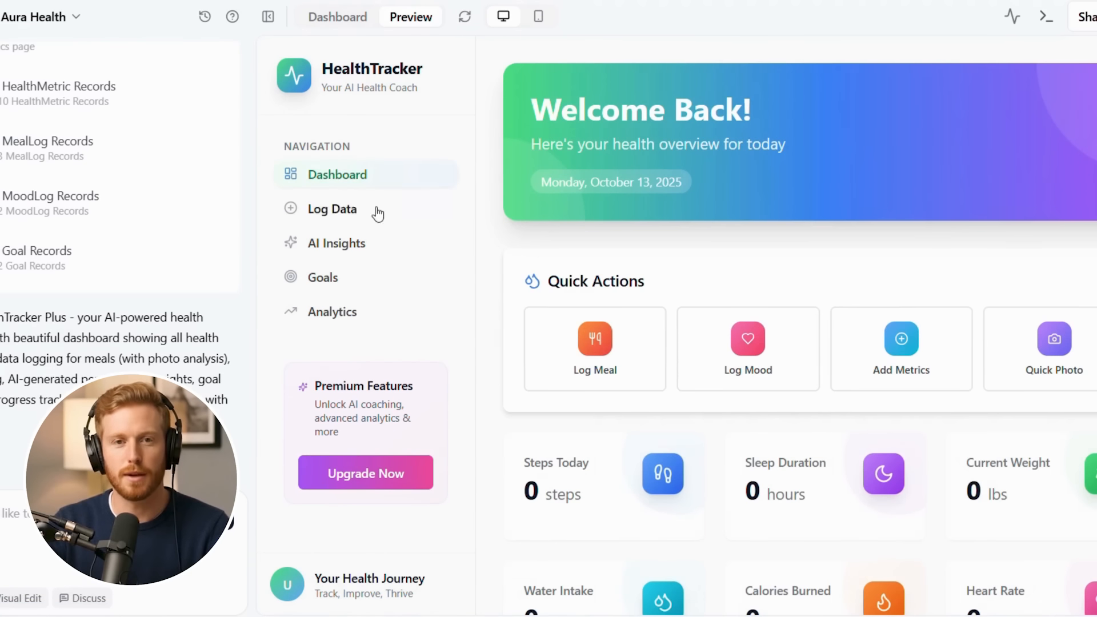
Step: Look through the HealthTracker preview's pages, including the 30-day activity charts in Analytics, and return to its Dashboard page
click(374, 212)
click(337, 243)
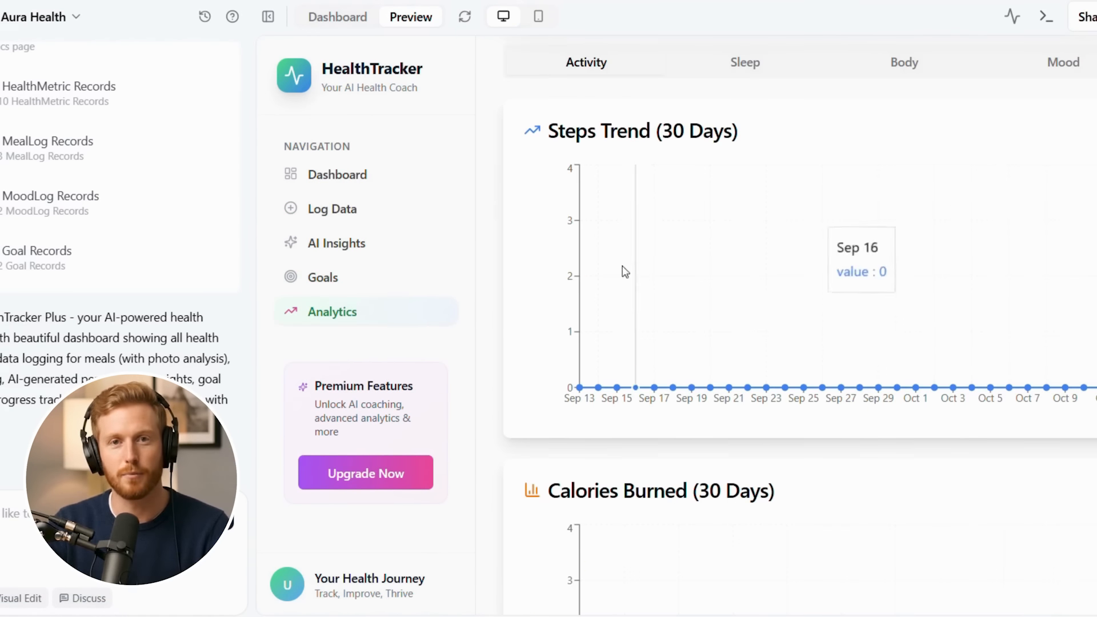
scroll(622, 270, down, 4)
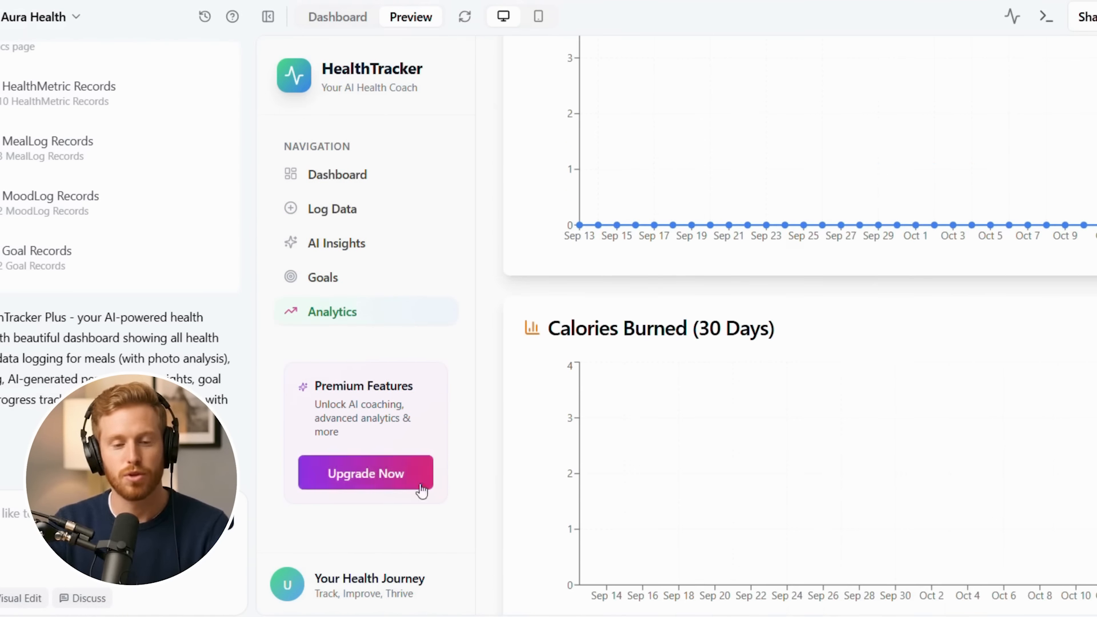
click(306, 183)
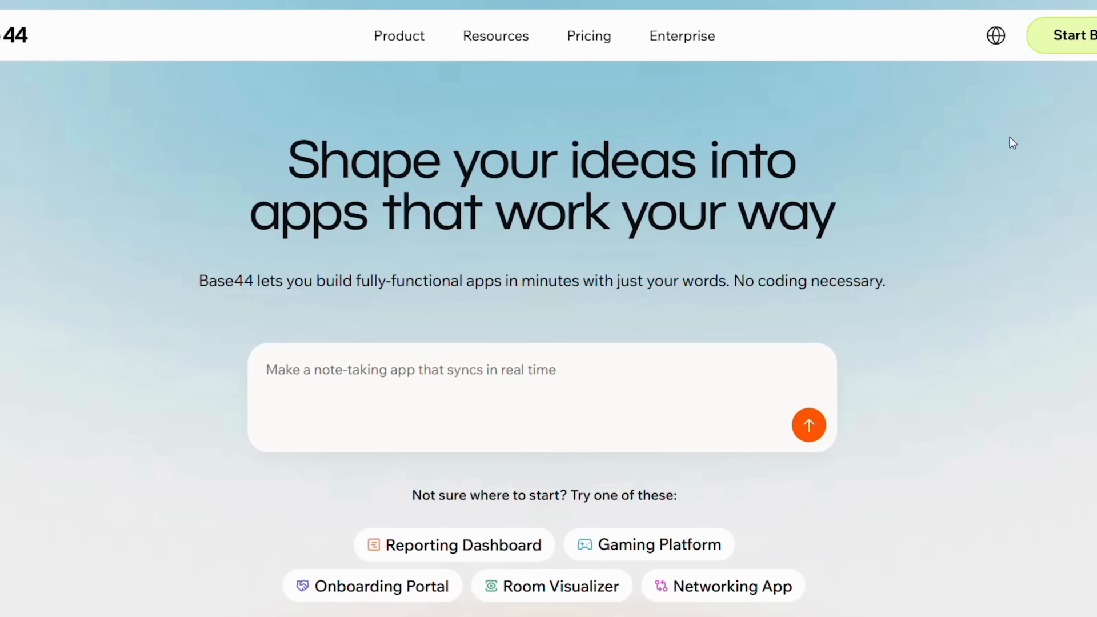
Step: Log in to Base44 with the Google account and activate the field for describing the new app
scroll(1085, 290, down, 1)
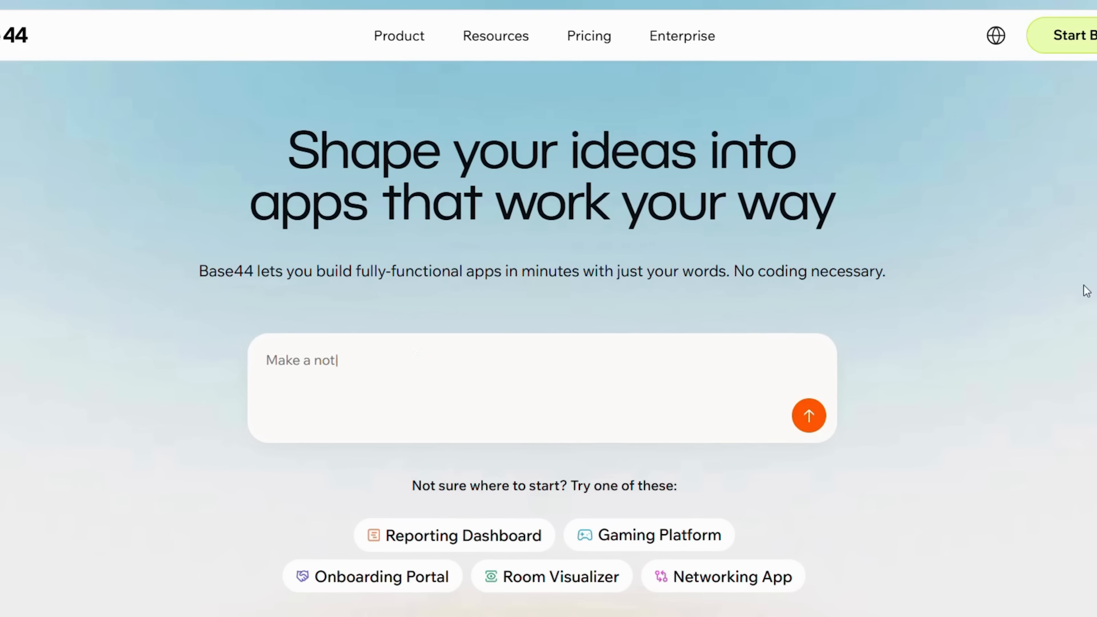
scroll(1085, 290, up, 1)
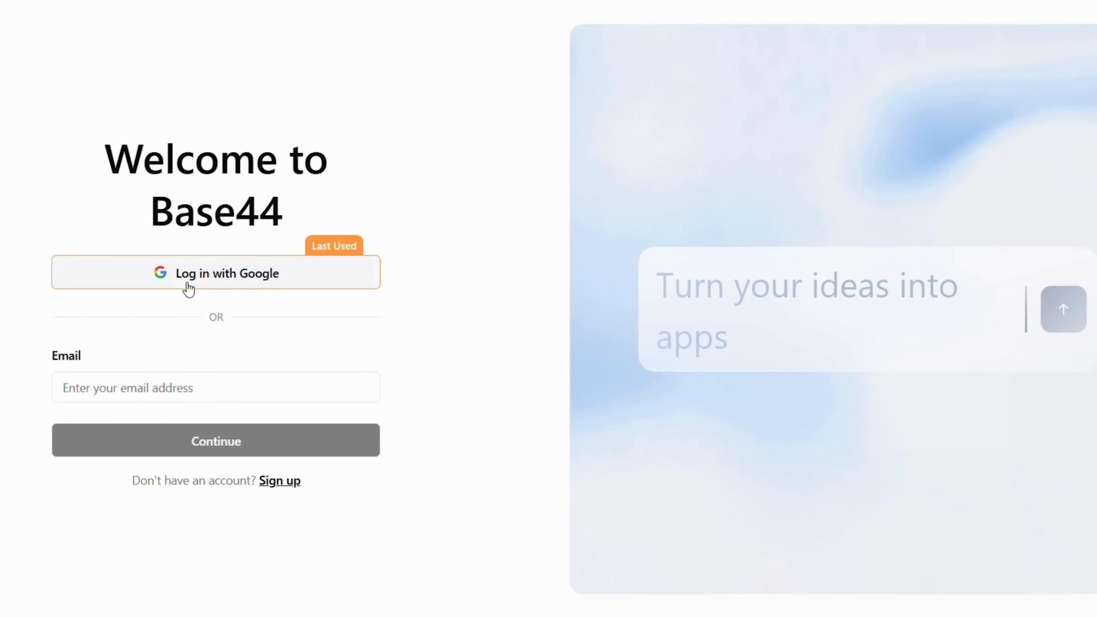
click(226, 285)
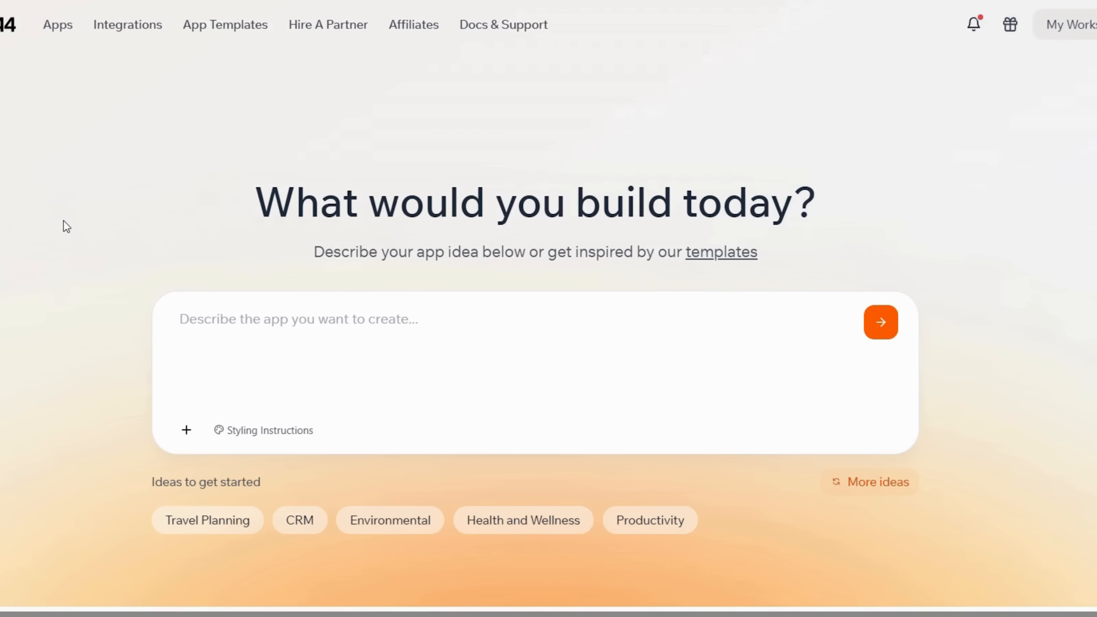
click(214, 326)
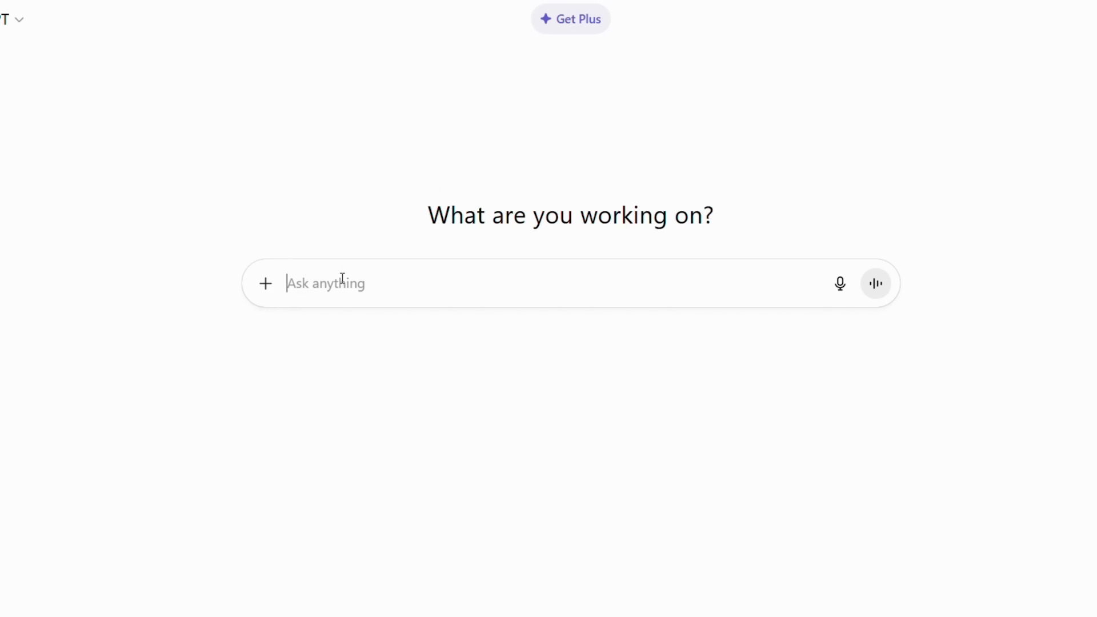
Step: Ask ChatGPT to create a Base44 website prompt for a [type of business] highlighting [main goal or feature], in a professional yet friendly tone
text(Create a Base44 website prompt for a [type of business] that highlights [main goal or feature]. Use a professional yet friendly tone.)
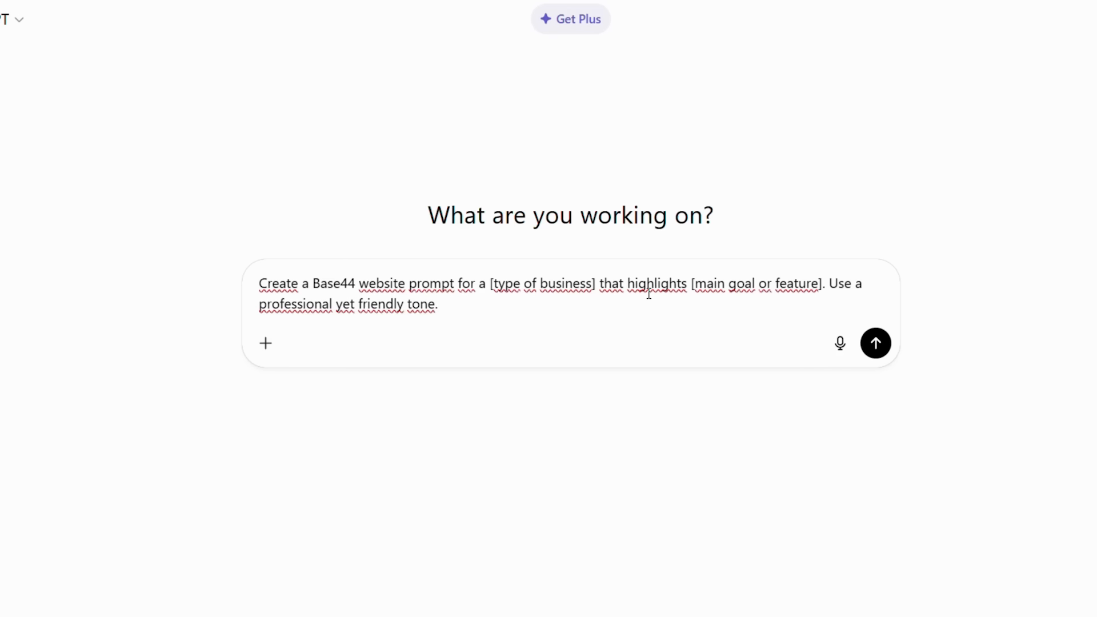
click(876, 344)
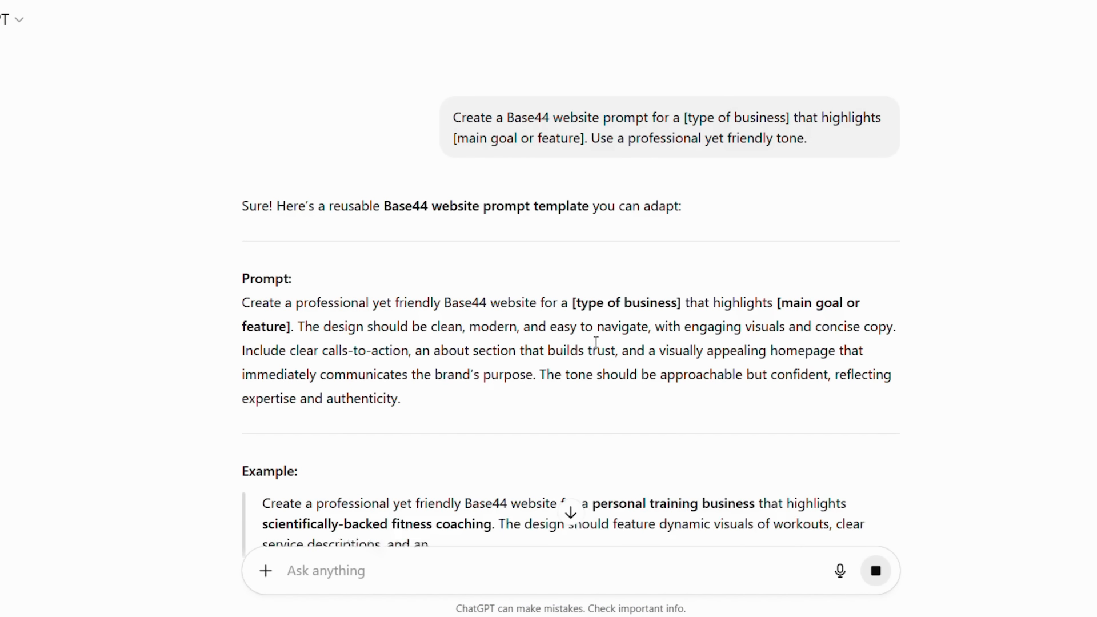
Step: Read through ChatGPT's reply, examining the reusable Base44 prompt template, its example and the closing suggestion
scroll(572, 320, down, 3)
scroll(609, 373, down, 1)
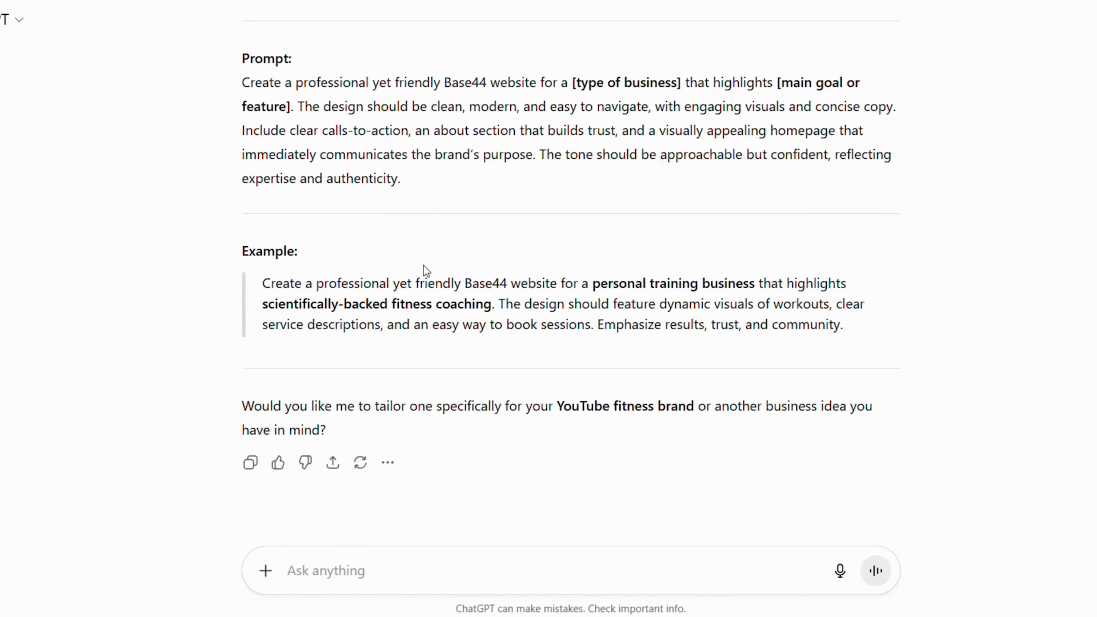
scroll(488, 279, up, 1)
scroll(488, 238, up, 2)
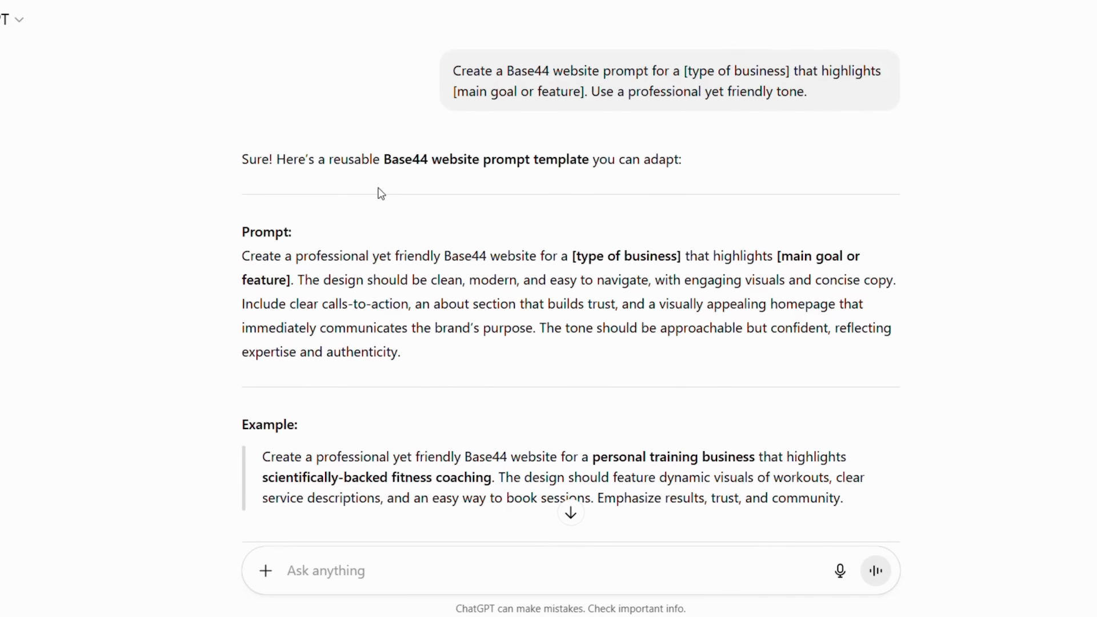
scroll(600, 298, down, 1)
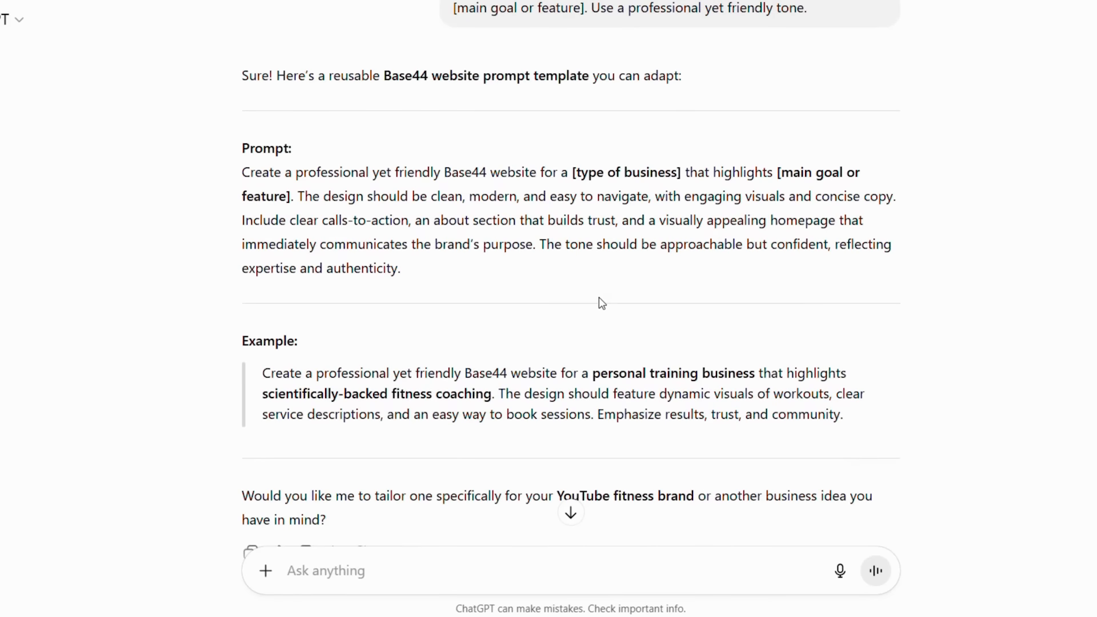
scroll(551, 240, up, 1)
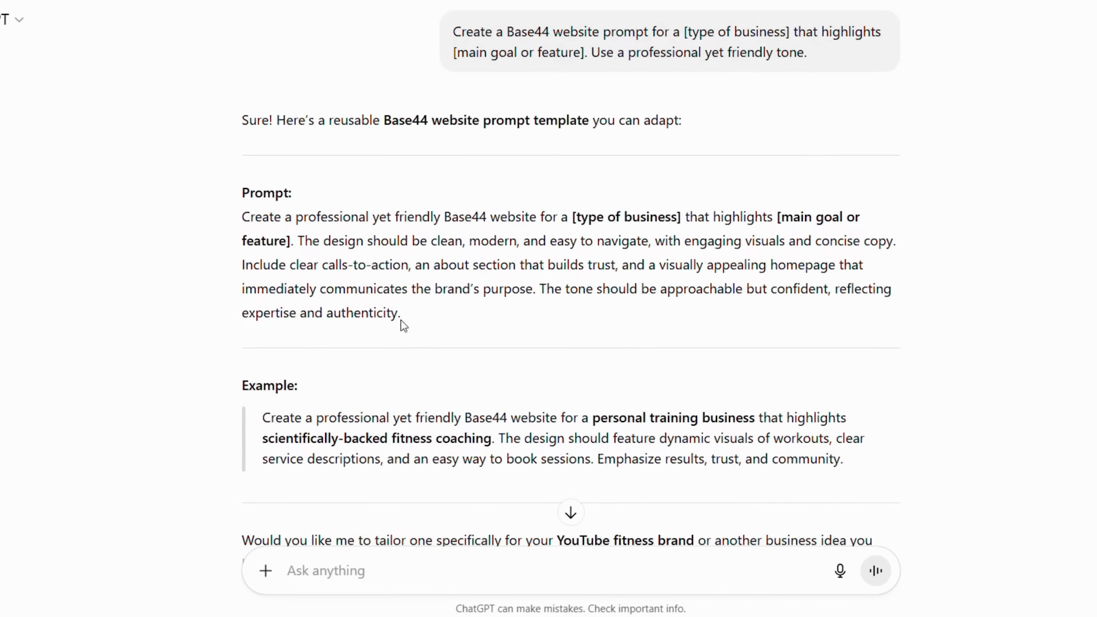
scroll(400, 320, down, 2)
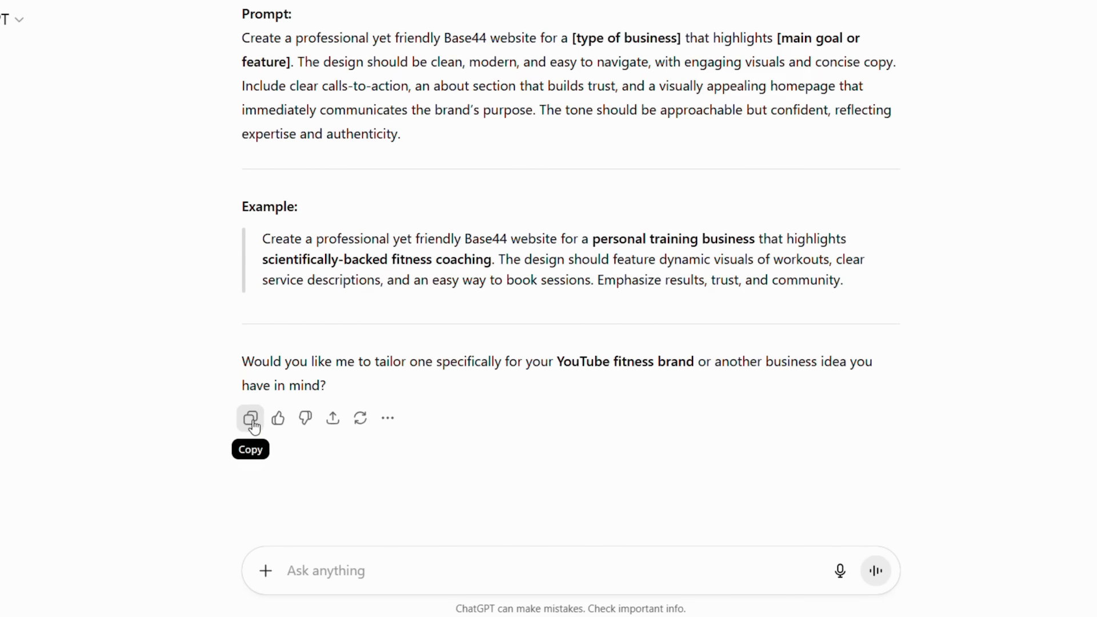
scroll(181, 196, up, 2)
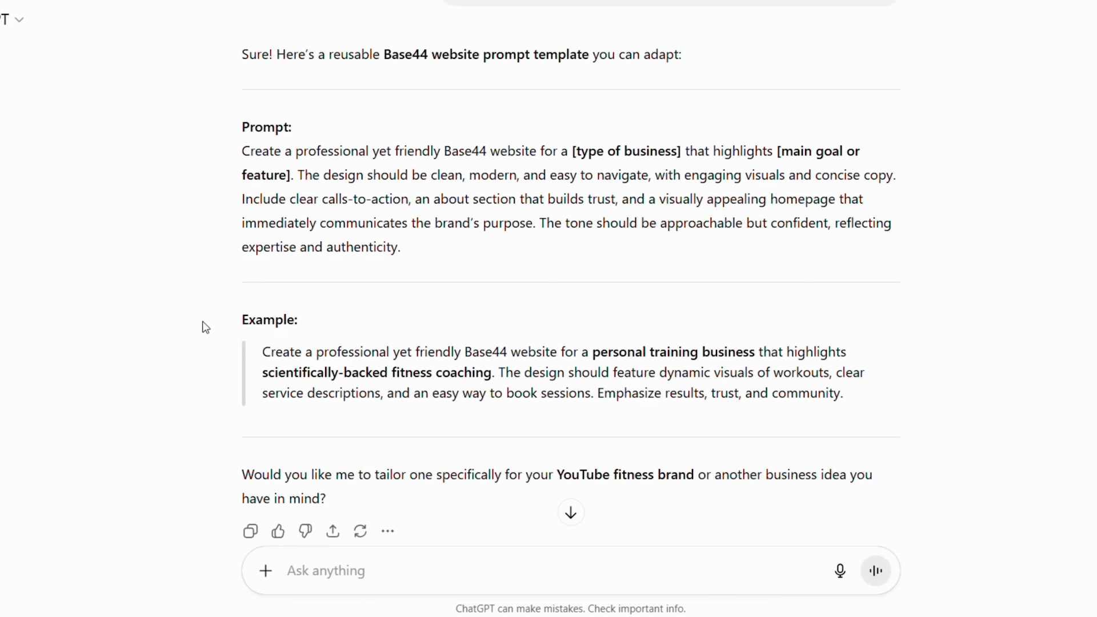
scroll(209, 316, up, 1)
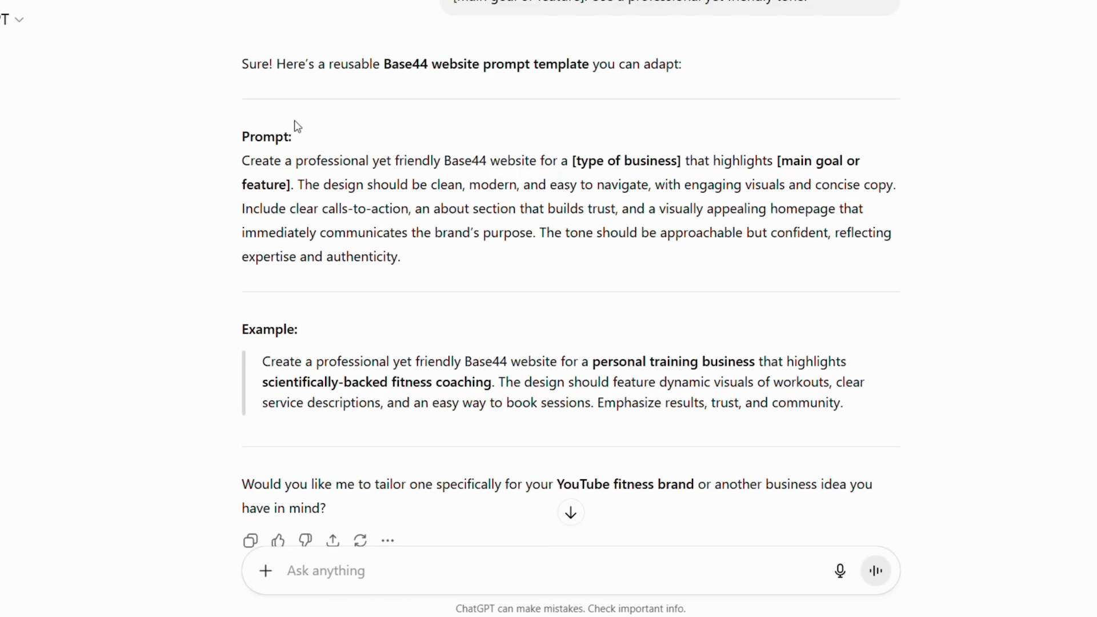
scroll(295, 122, down, 2)
scroll(466, 365, up, 1)
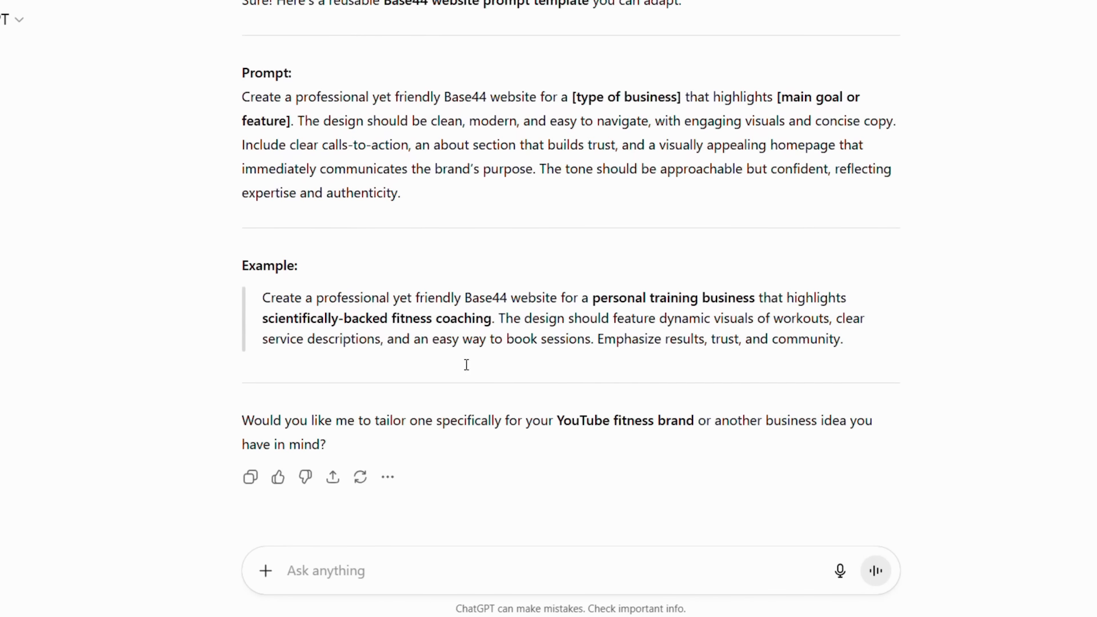
scroll(607, 366, up, 1)
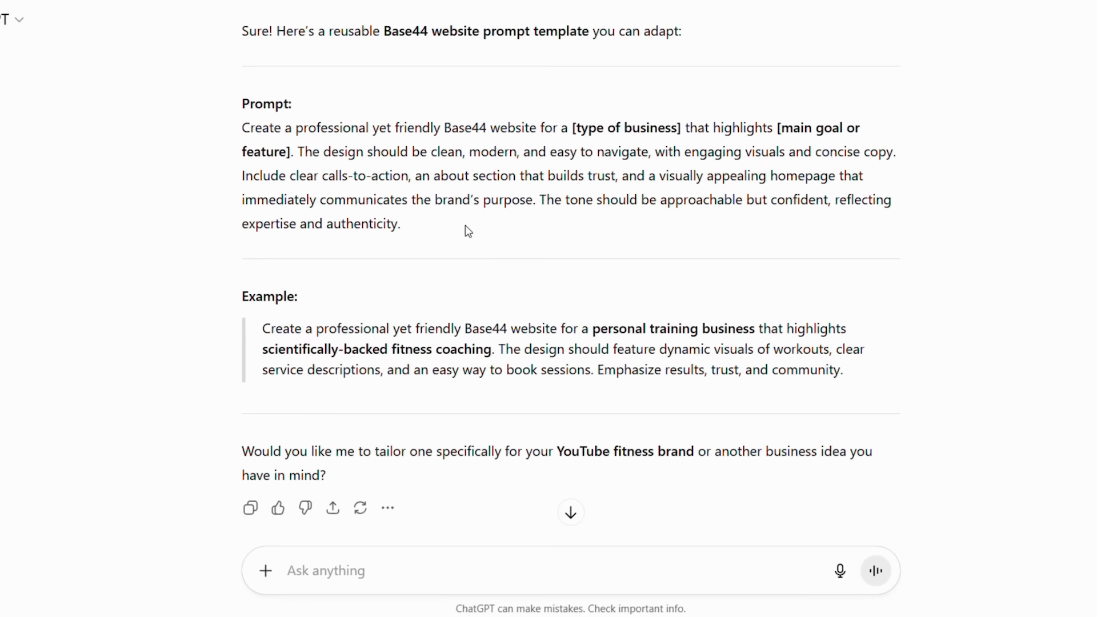
scroll(440, 354, down, 1)
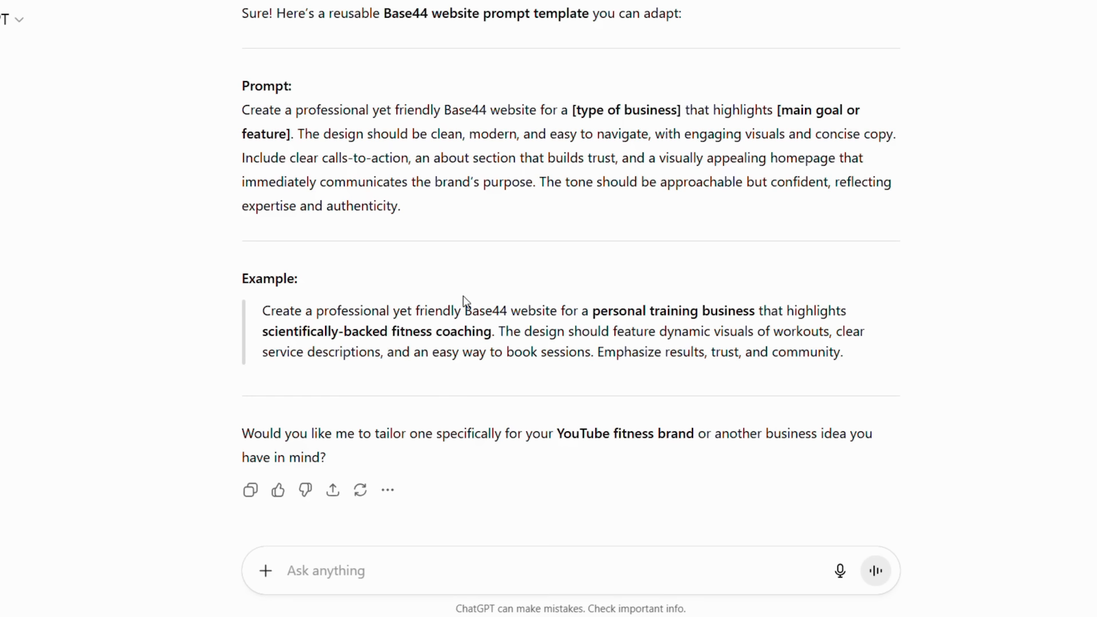
scroll(228, 145, up, 1)
scroll(331, 54, up, 1)
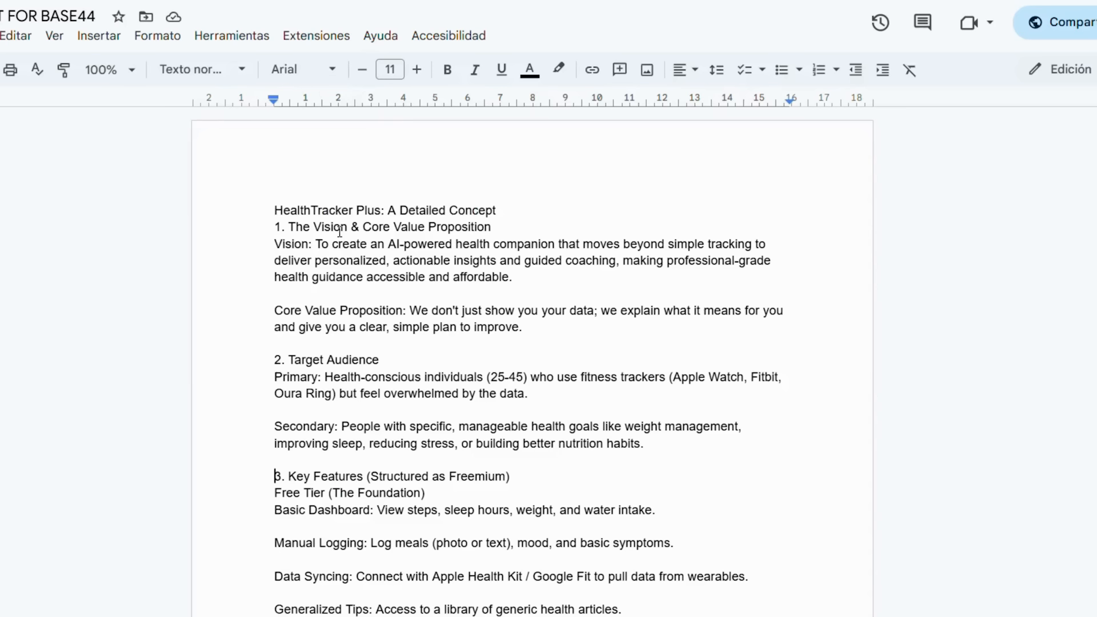
Step: Switch to the Google Docs prompt document and copy the whole HealthTracker Plus concept text
scroll(353, 319, down, 1)
key(Home)
key(shift+End)
key(shift+Page_Down)
key(shift+Page_Down)
key(shift+Page_Down)
key(shift+Page_Down)
key(shift+Page_Down)
key(shift+Down)
key(shift+Down)
key(shift+Down)
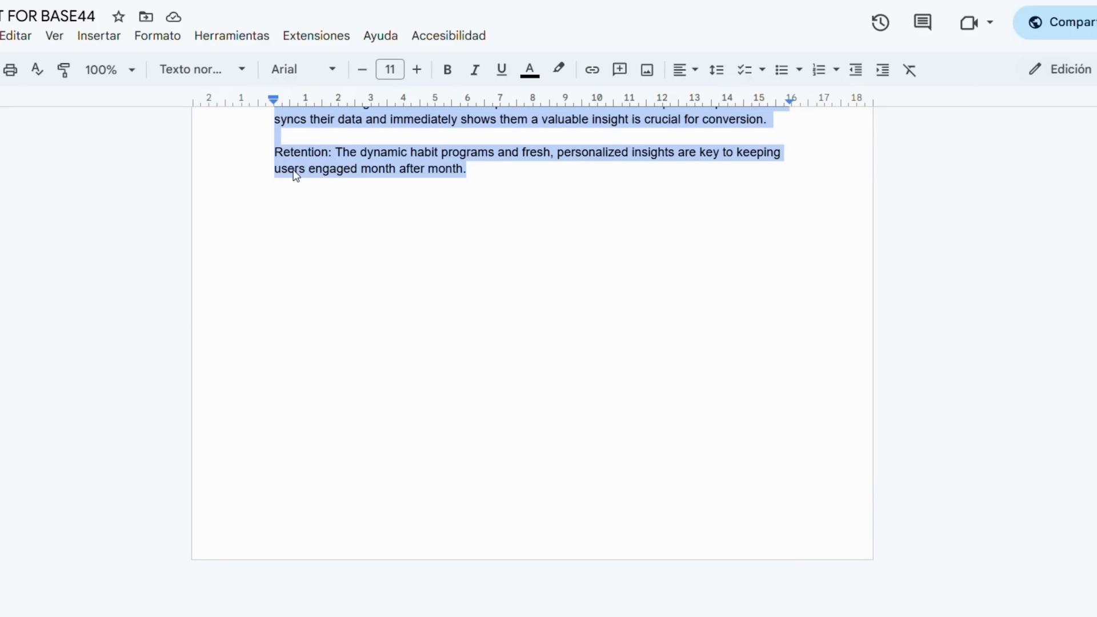
scroll(340, 201, up, 4)
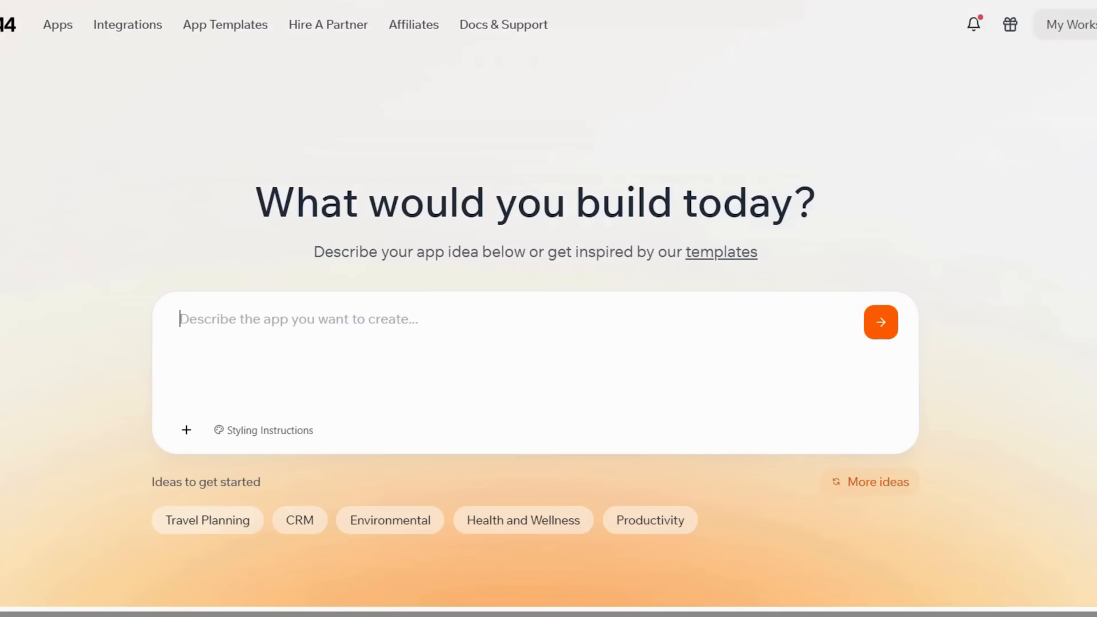
Step: Switch to Base44, paste the HealthTracker Plus concept as the app description and submit it to generate the app
click(69, 1)
key(ctrl+v)
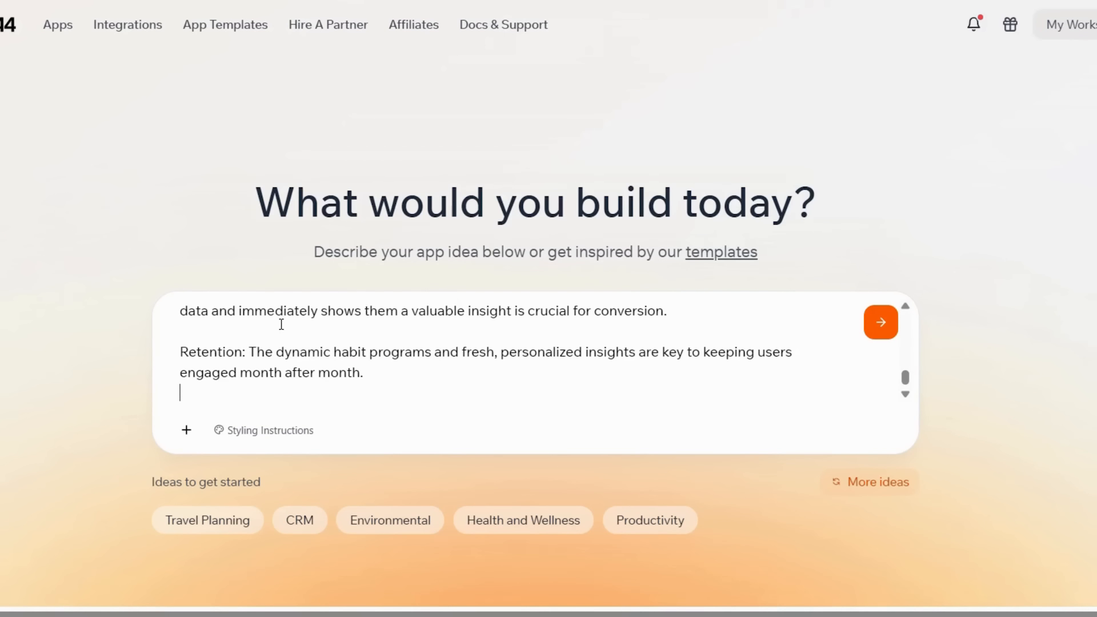
click(883, 331)
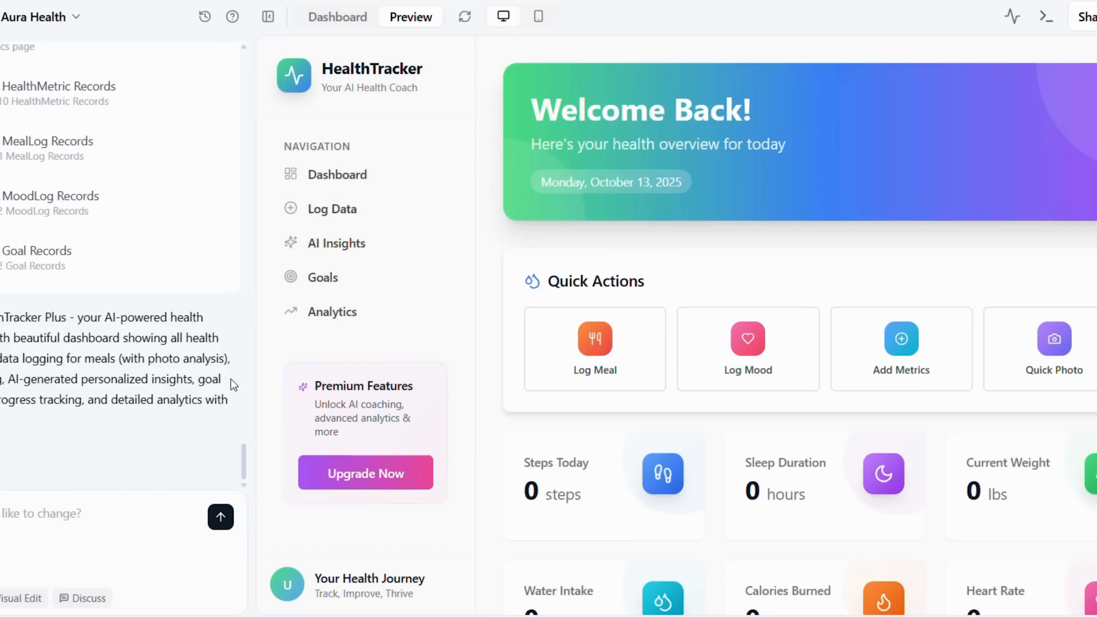
Step: Review the app's build conversation from the submitted concept through the implementation plan to the created records and closing summary
scroll(235, 435, up, 10)
scroll(238, 440, up, 15)
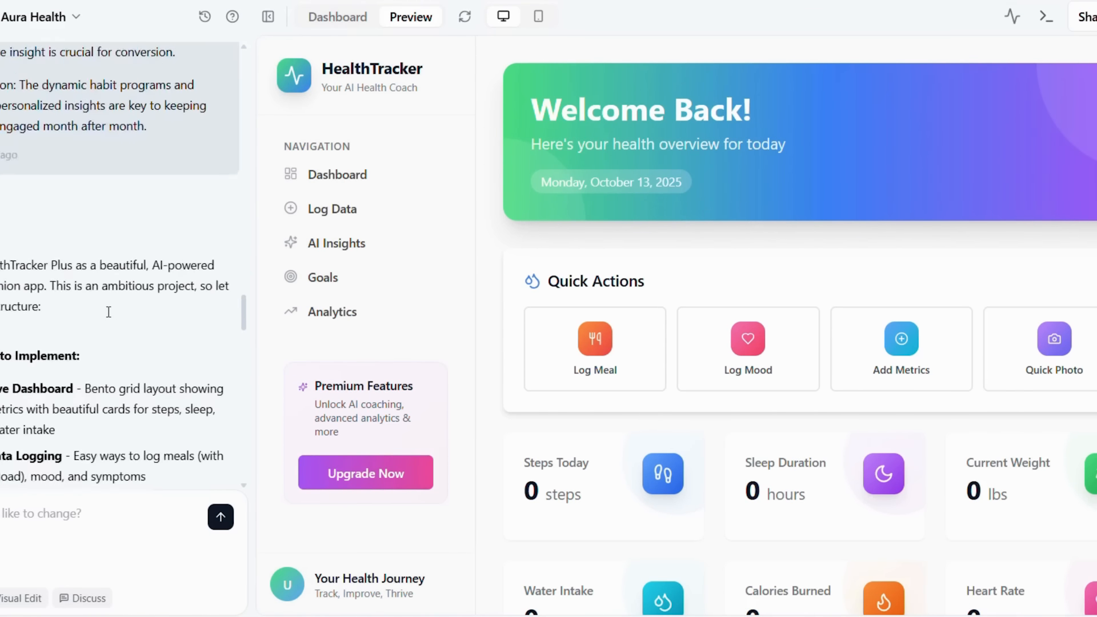
scroll(109, 312, up, 15)
scroll(109, 312, up, 15)
scroll(108, 311, up, 15)
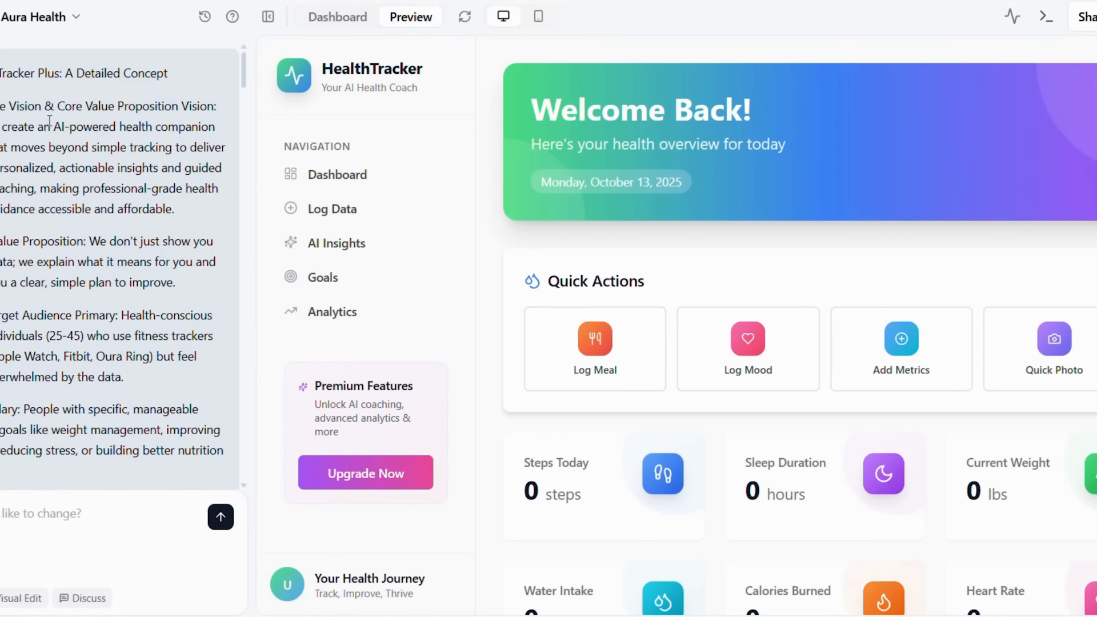
scroll(78, 147, down, 20)
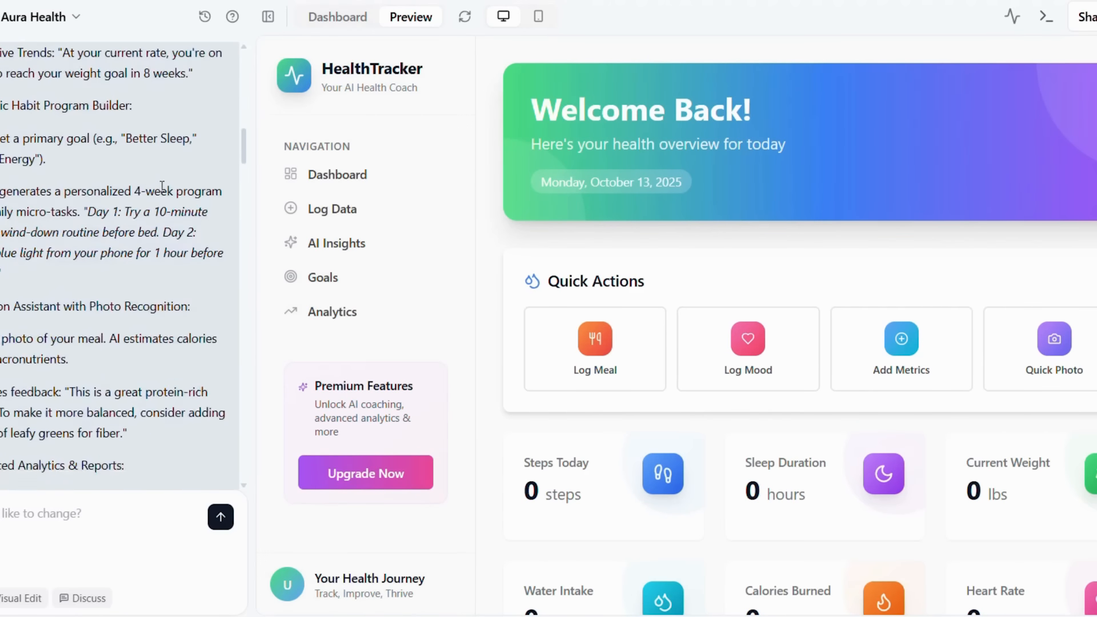
scroll(162, 187, down, 20)
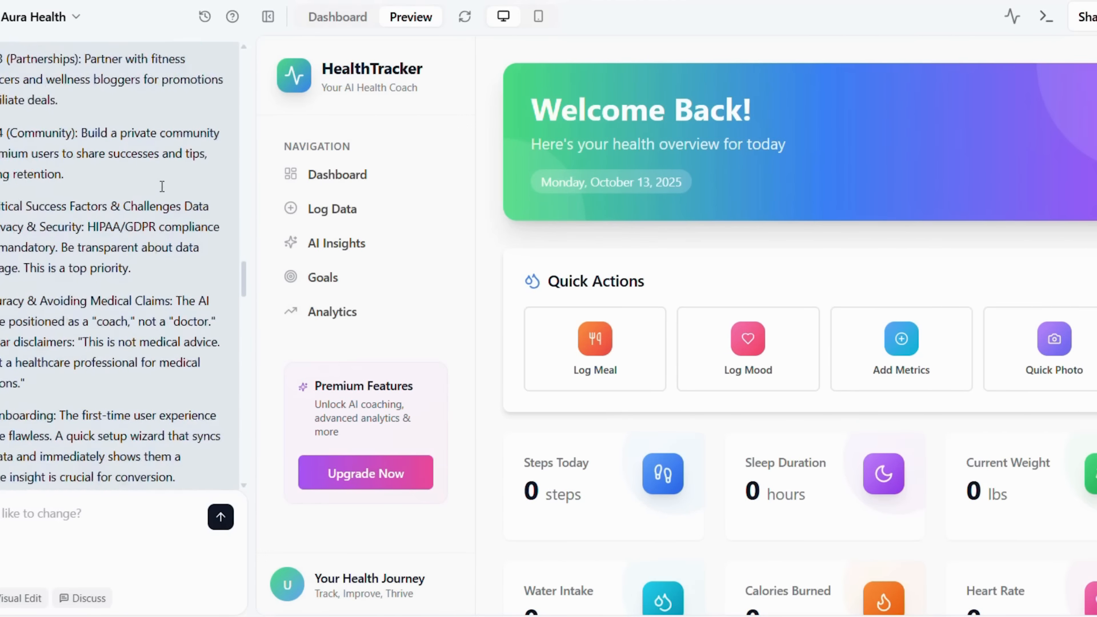
scroll(162, 187, down, 10)
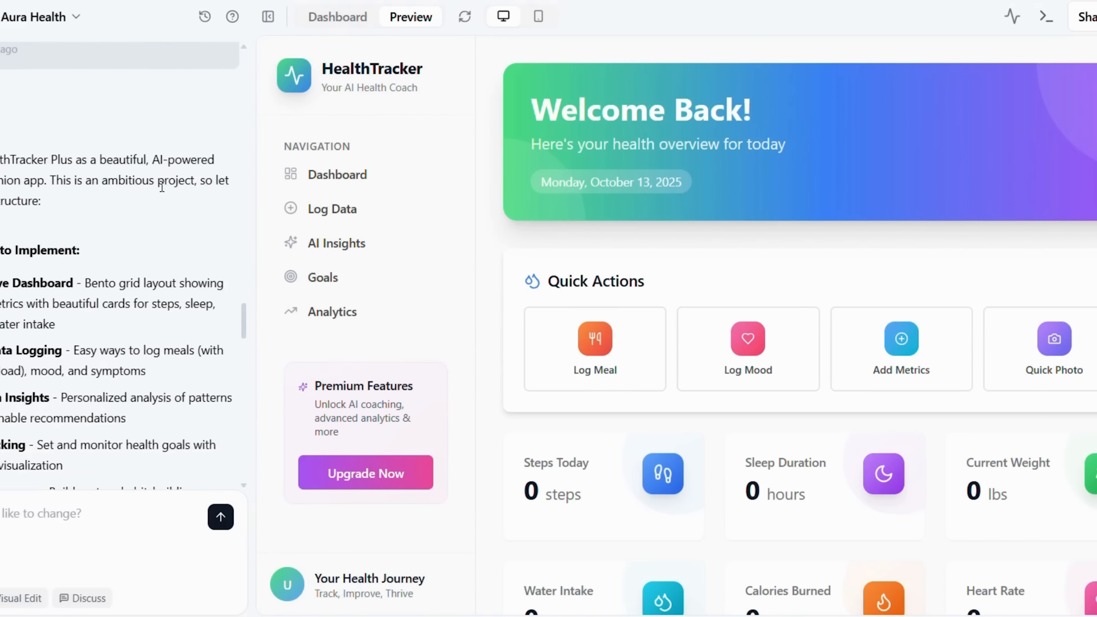
scroll(163, 187, down, 1)
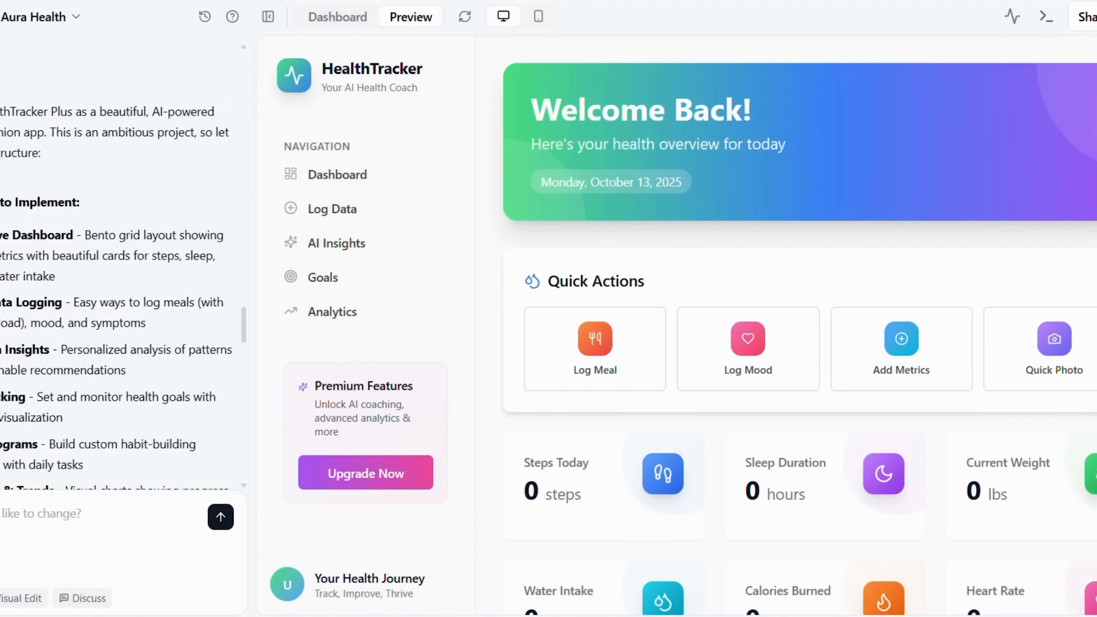
scroll(124, 271, down, 2)
scroll(123, 271, down, 20)
scroll(123, 271, down, 20)
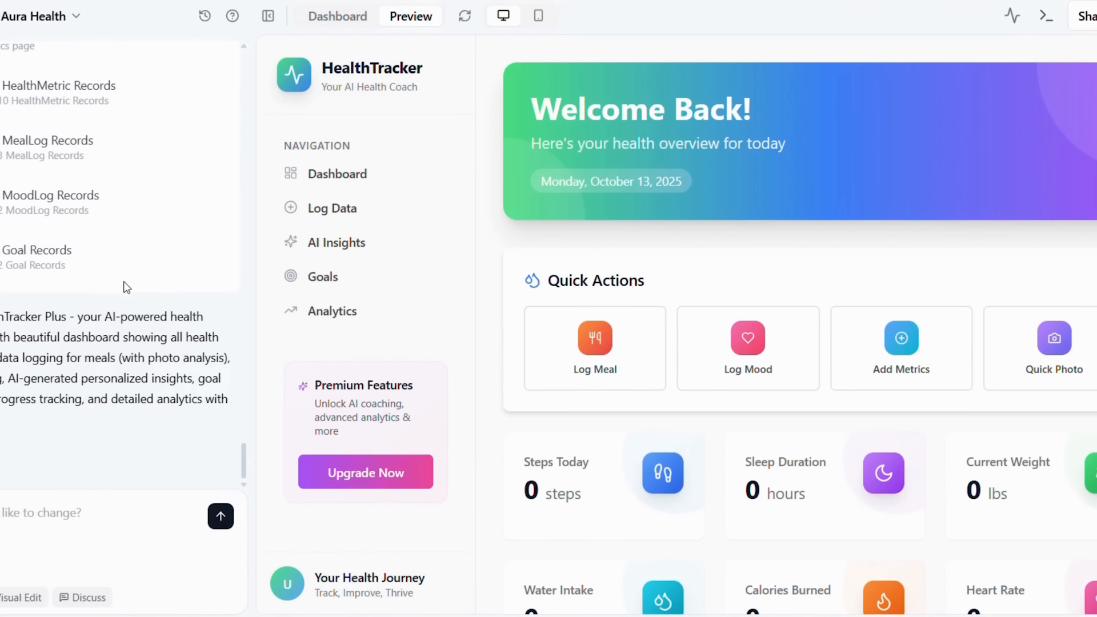
scroll(247, 361, up, 1)
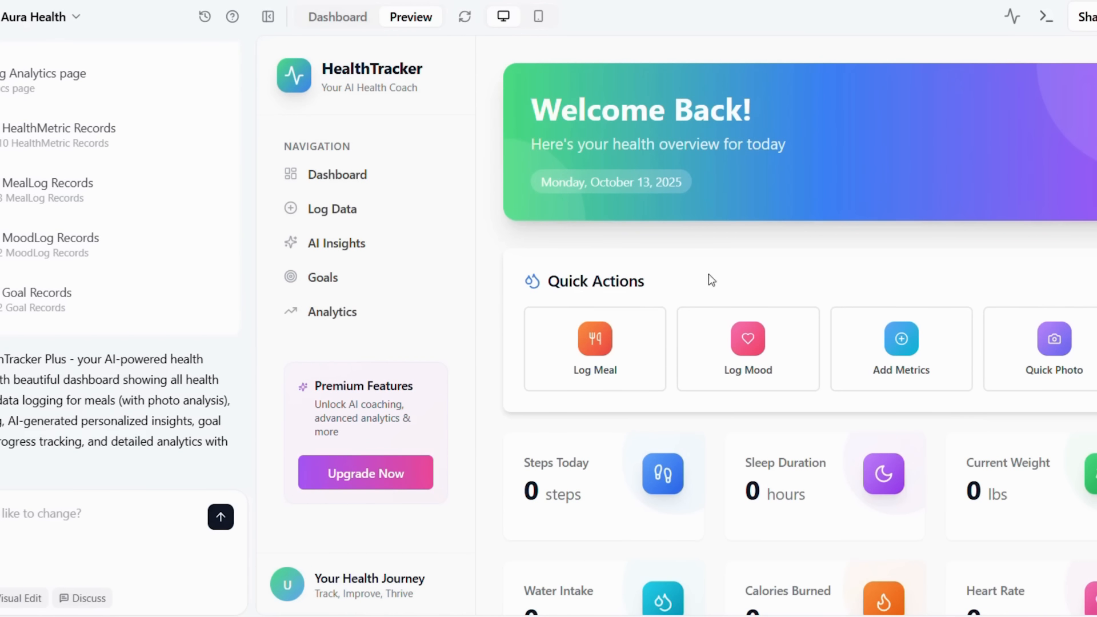
Step: Examine the generated dashboard preview from the quick actions and metric cards down to the Recent Activity list
scroll(798, 325, down, 3)
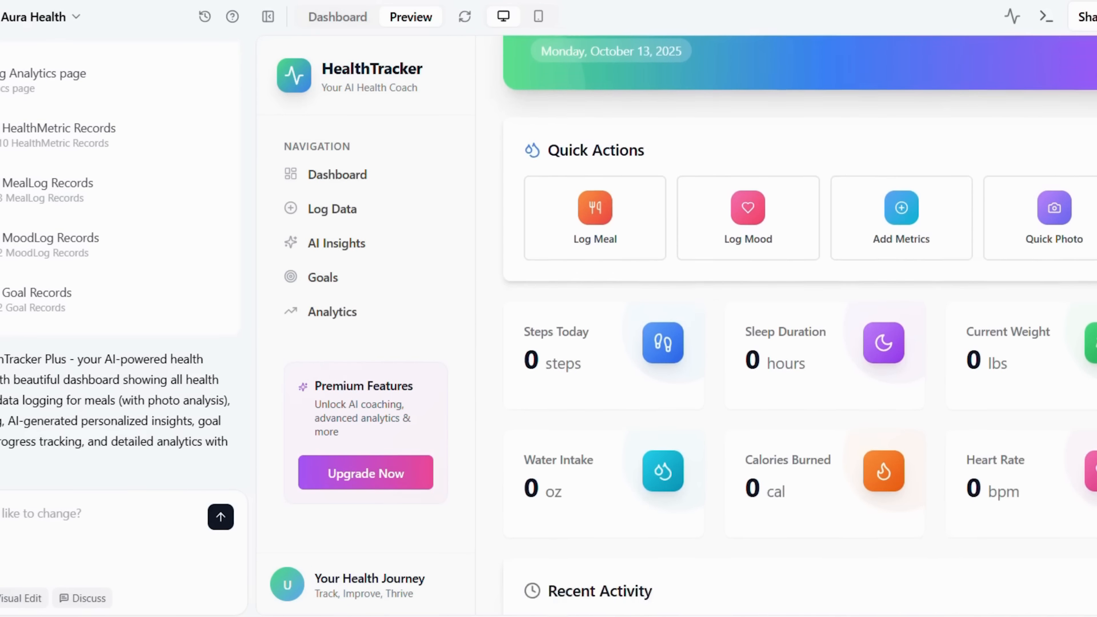
scroll(800, 326, down, 6)
scroll(800, 332, down, 1)
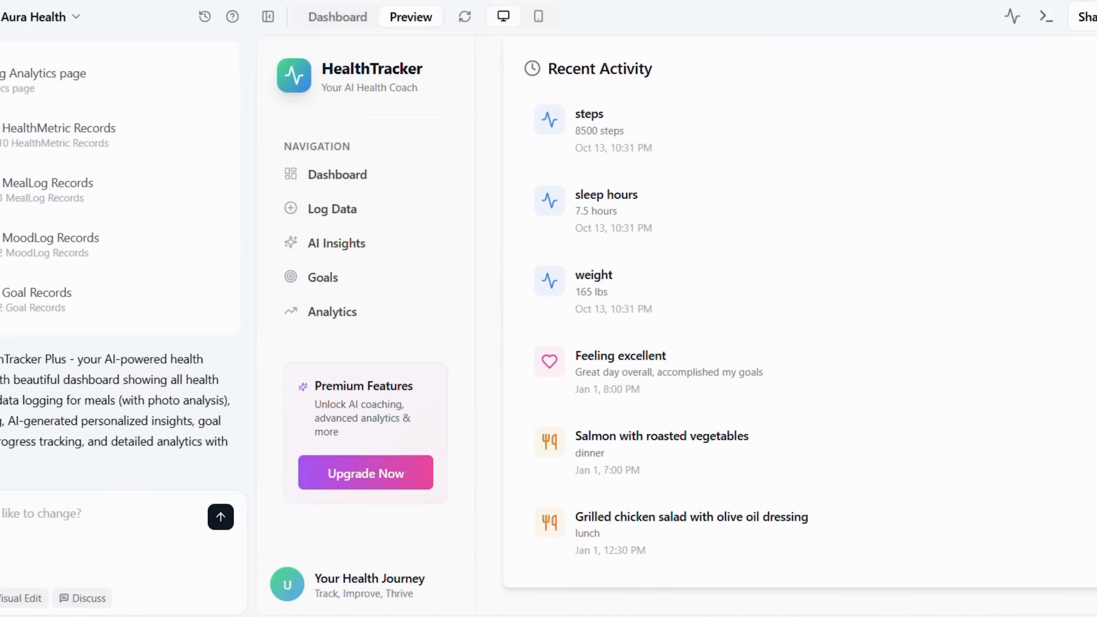
scroll(854, 336, up, 10)
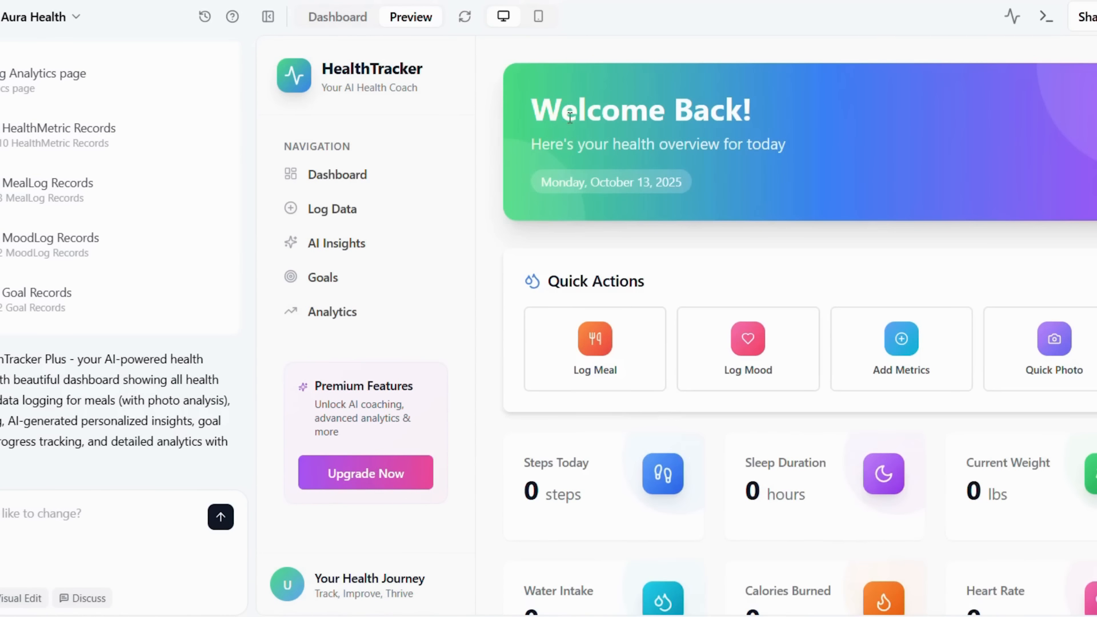
Step: Open the Log Data page in the app preview and check its Metrics, Meals and Mood logging forms
click(353, 186)
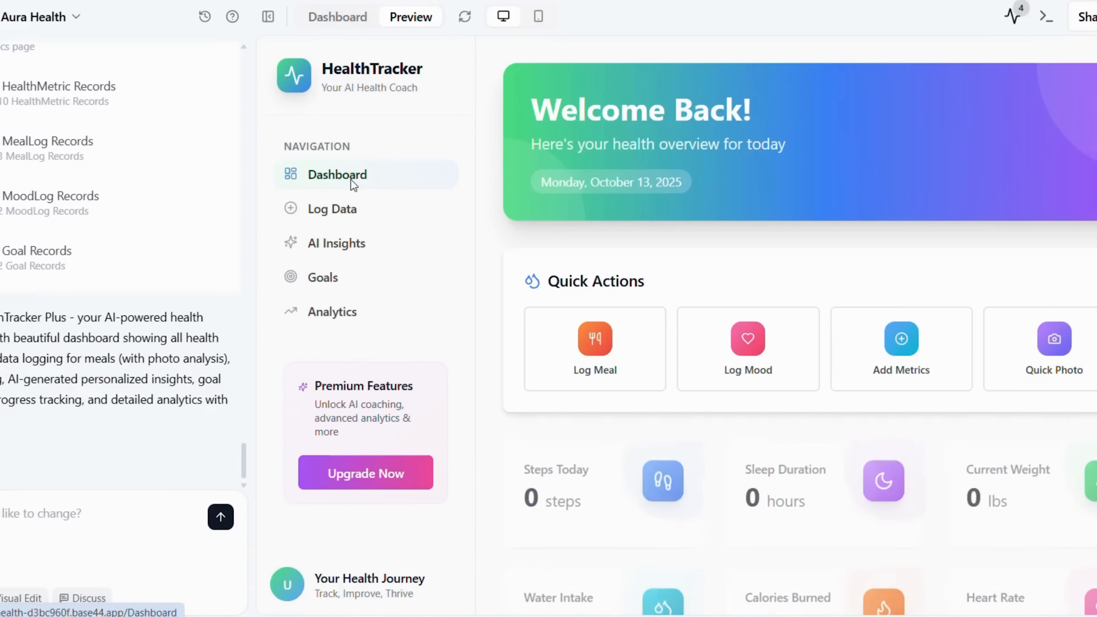
click(375, 211)
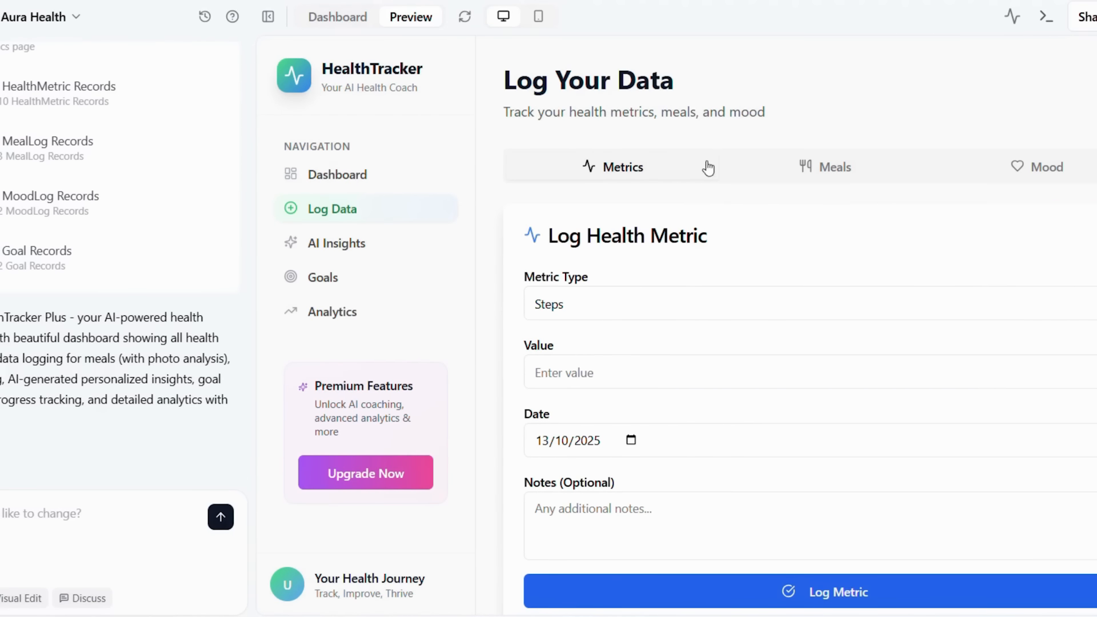
click(815, 168)
click(1035, 168)
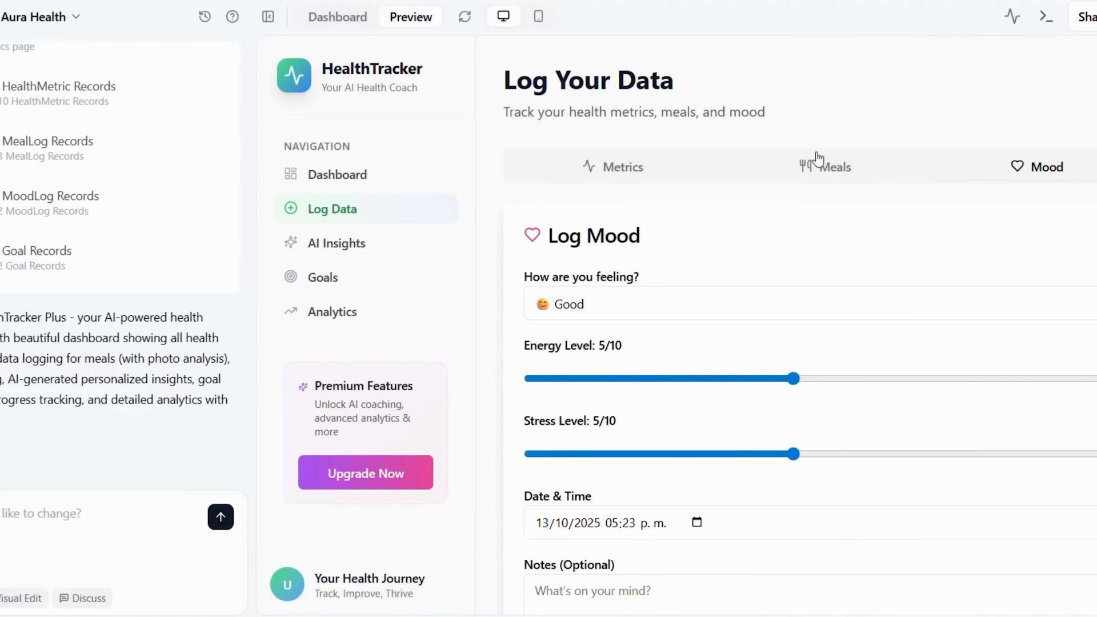
click(649, 166)
scroll(883, 275, down, 1)
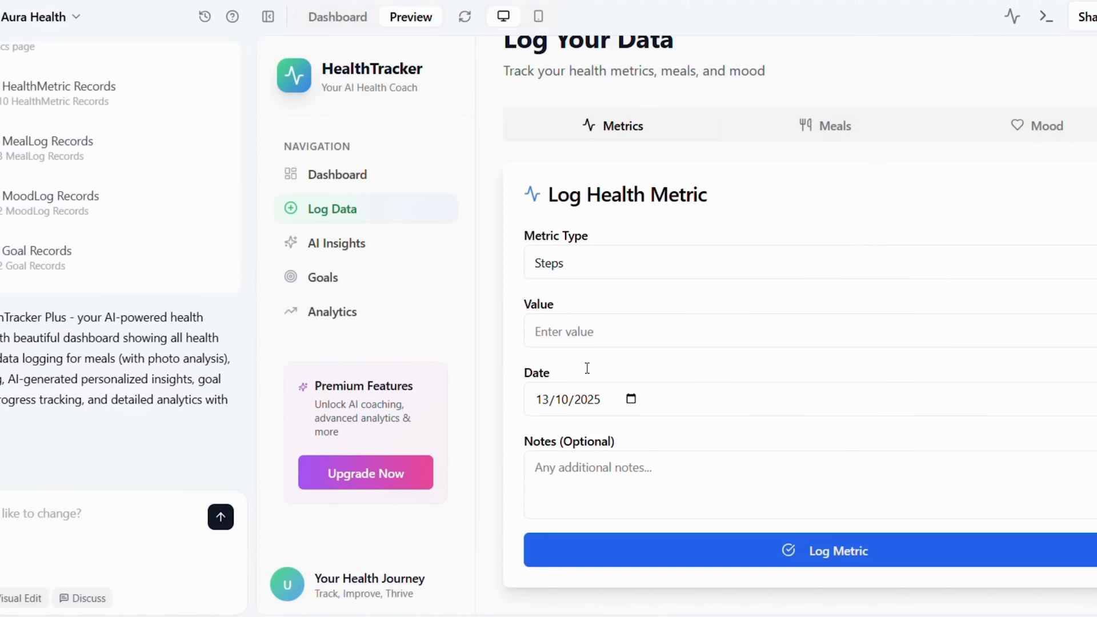
Step: View the AI Insights page and the Goals page in the desktop preview
click(343, 244)
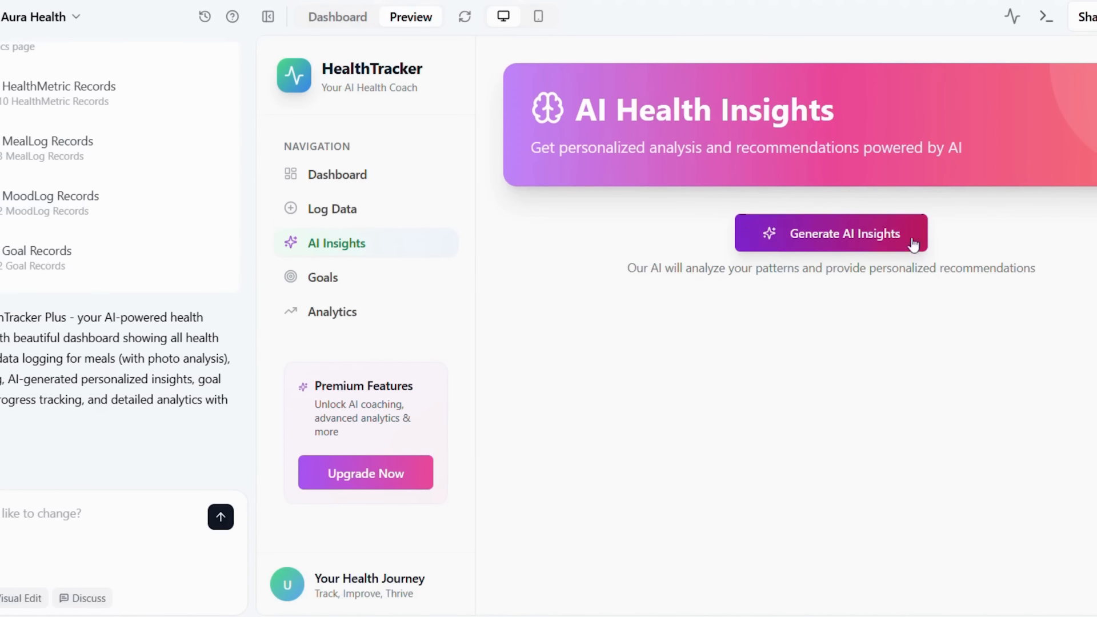
click(331, 285)
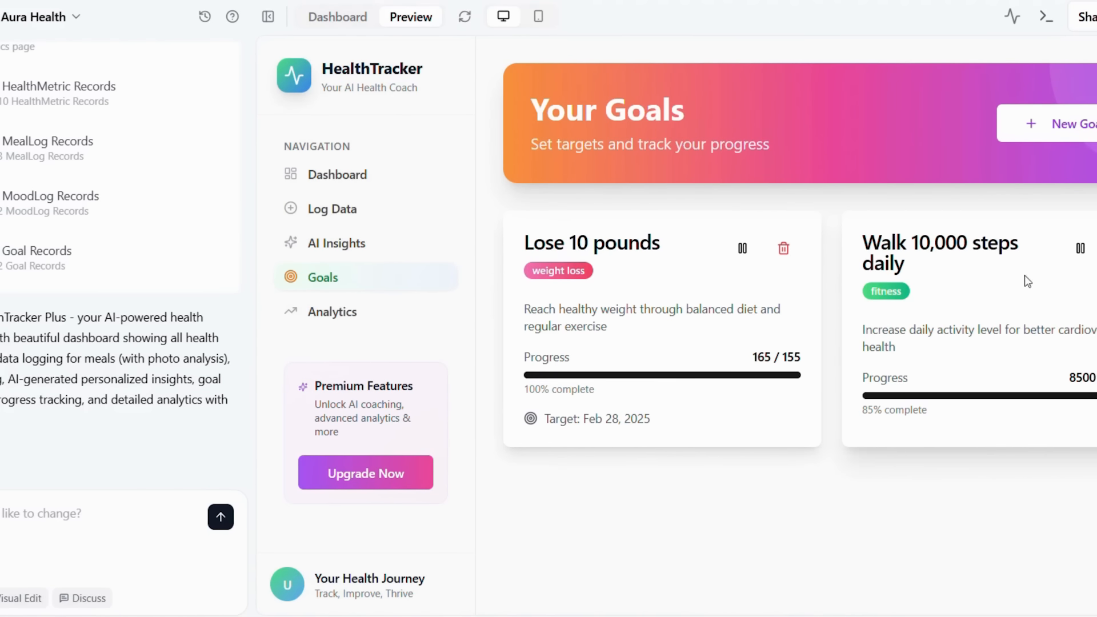
Step: Open the Analytics page and examine its 30-day Steps Trend and Calories Burned charts
click(320, 312)
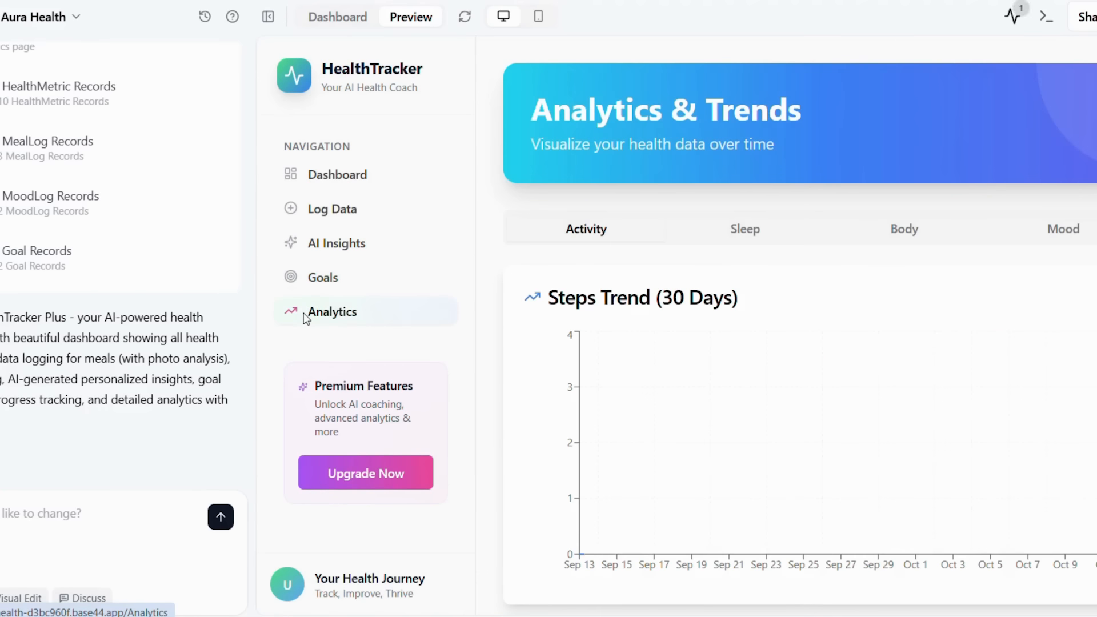
scroll(953, 361, down, 3)
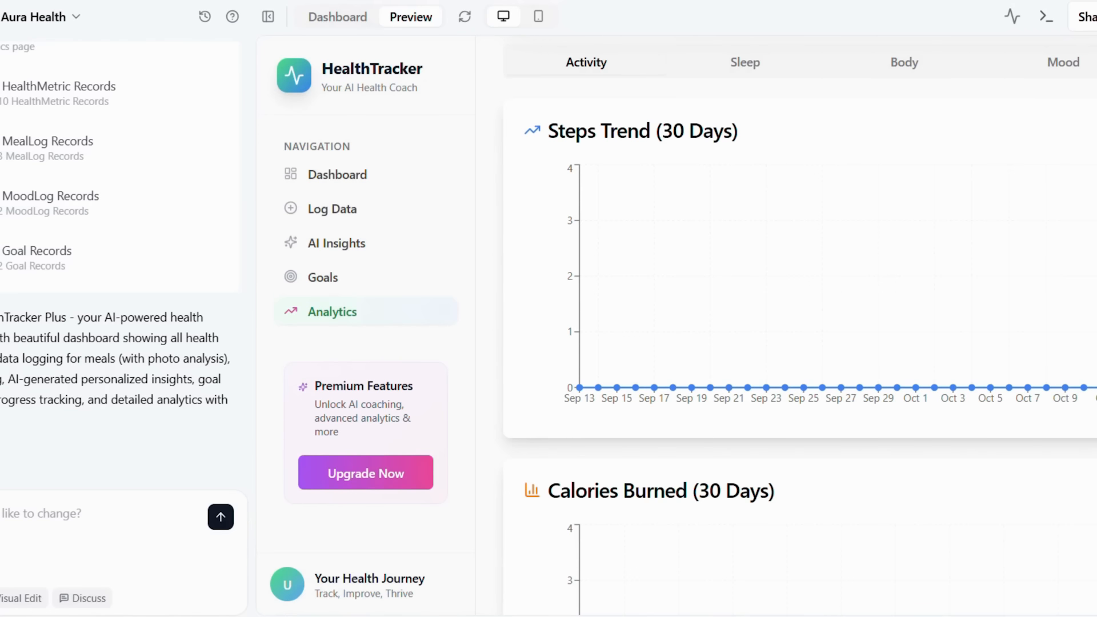
scroll(1074, 332, down, 1)
scroll(652, 474, down, 3)
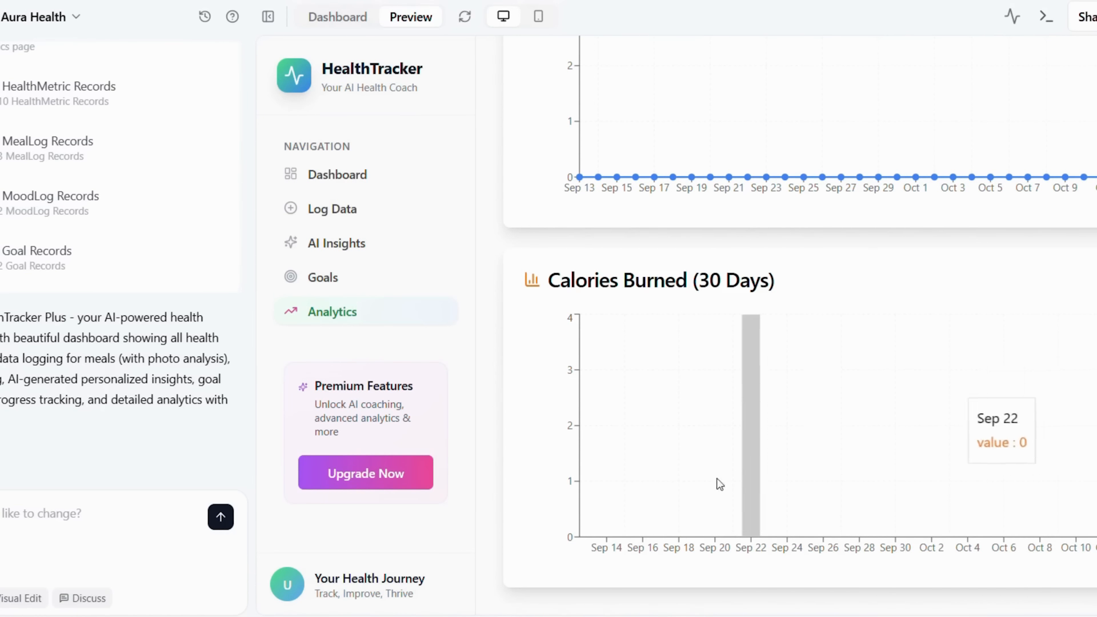
scroll(547, 407, up, 1)
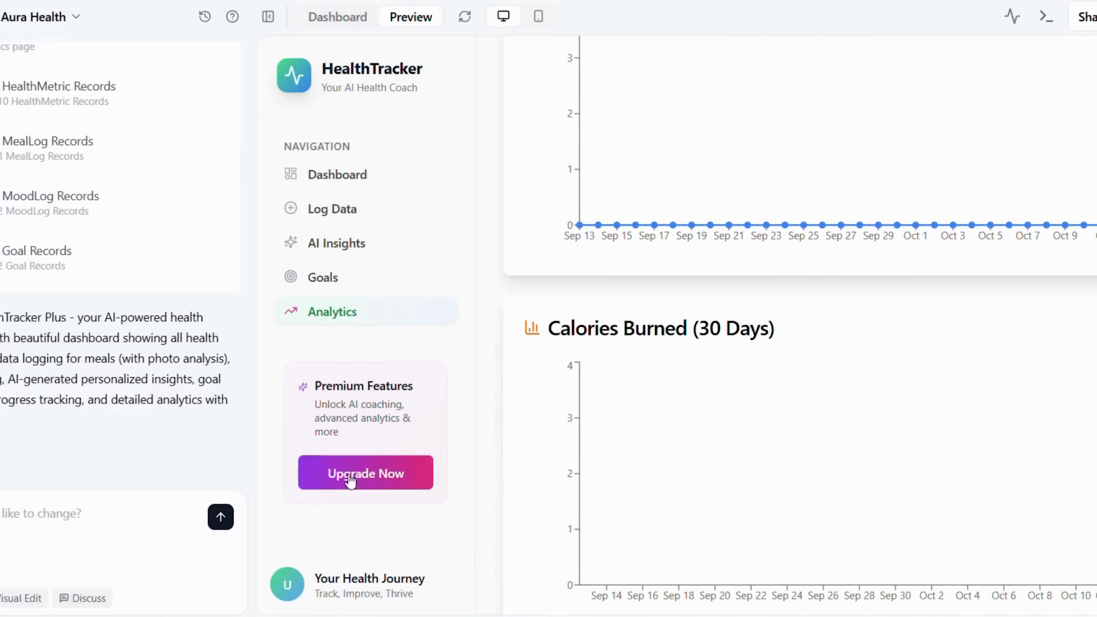
scroll(392, 466, down, 1)
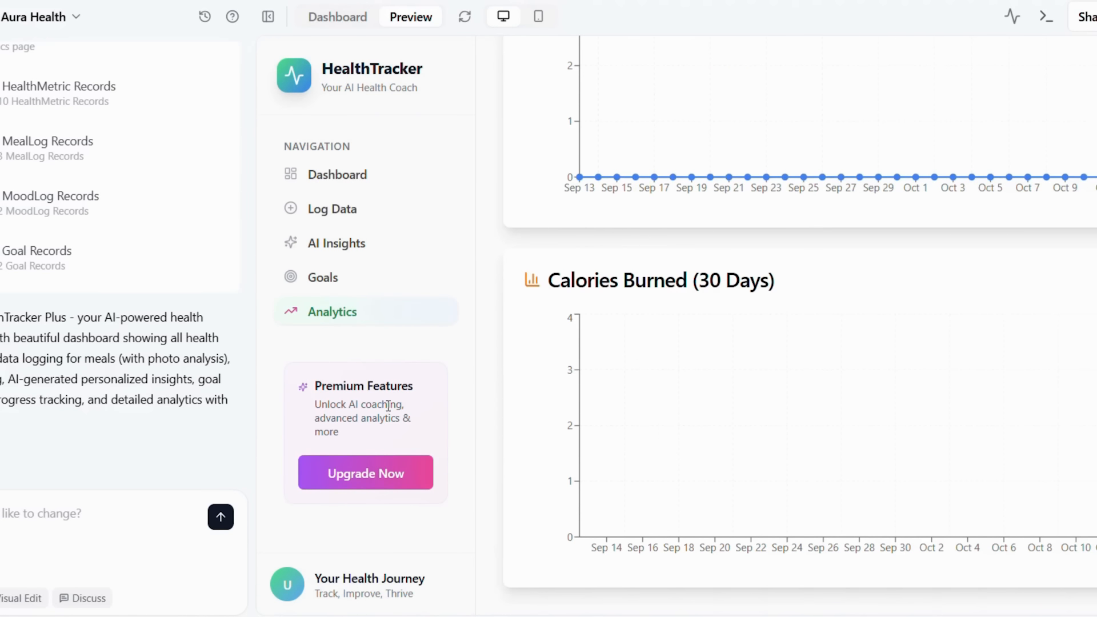
scroll(431, 371, up, 8)
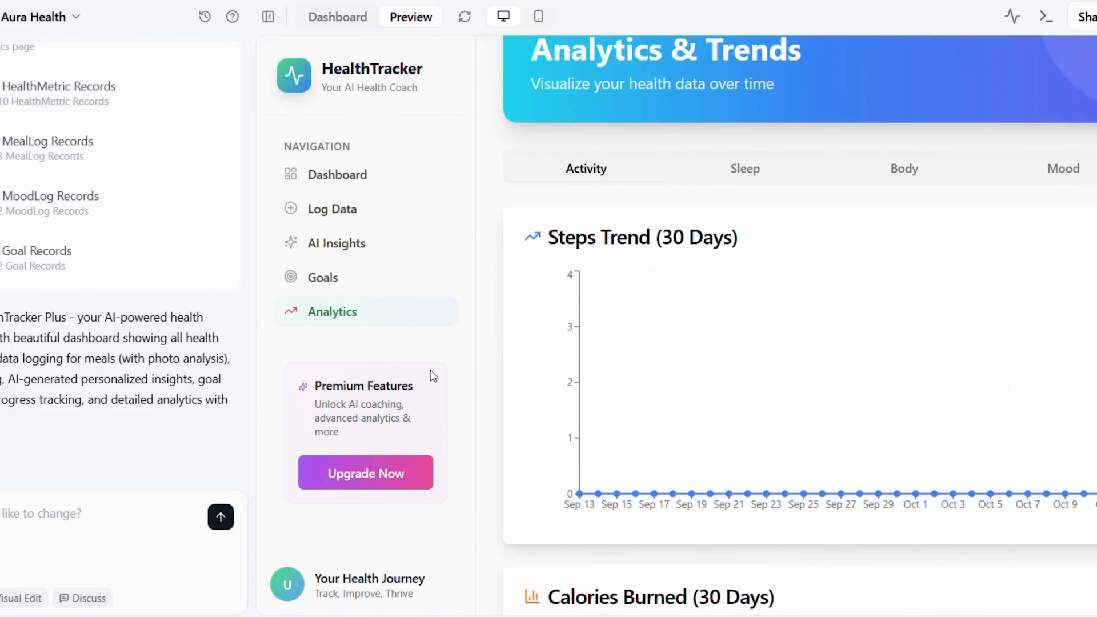
Step: Return to the app's Dashboard page, switch the preview to mobile view and examine the layout from the welcome banner to Recent Activity
click(342, 181)
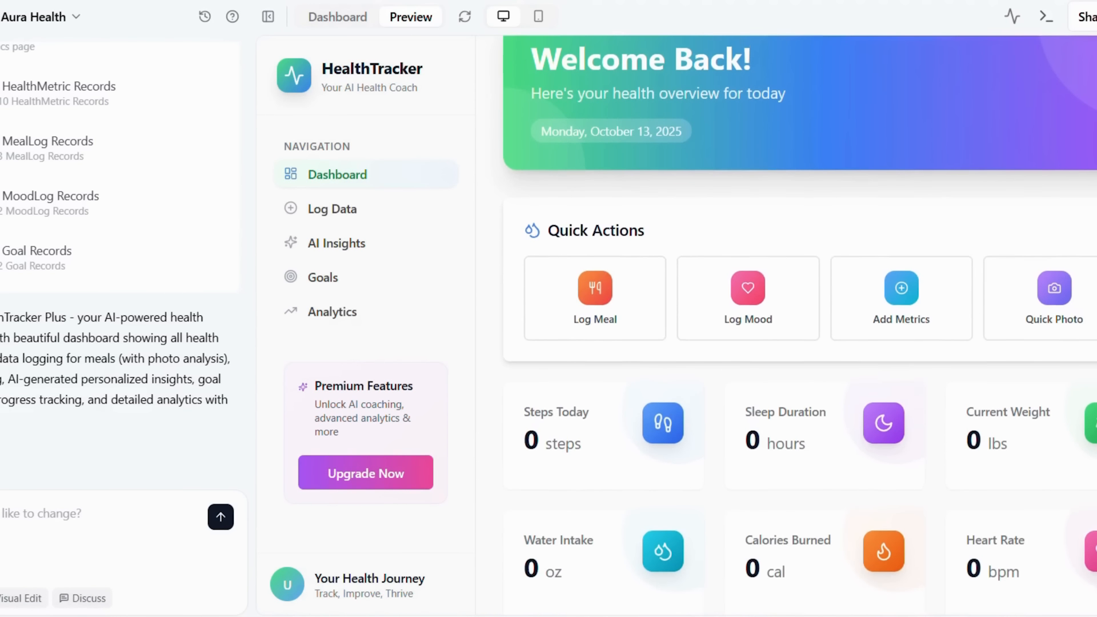
scroll(786, 324, up, 1)
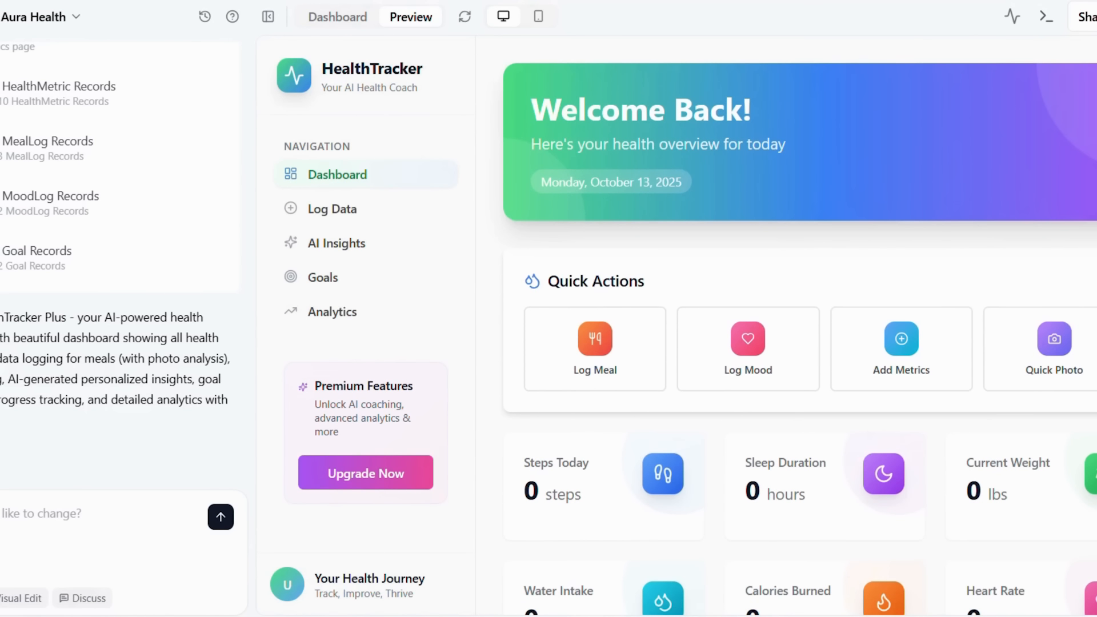
click(542, 19)
scroll(866, 316, down, 15)
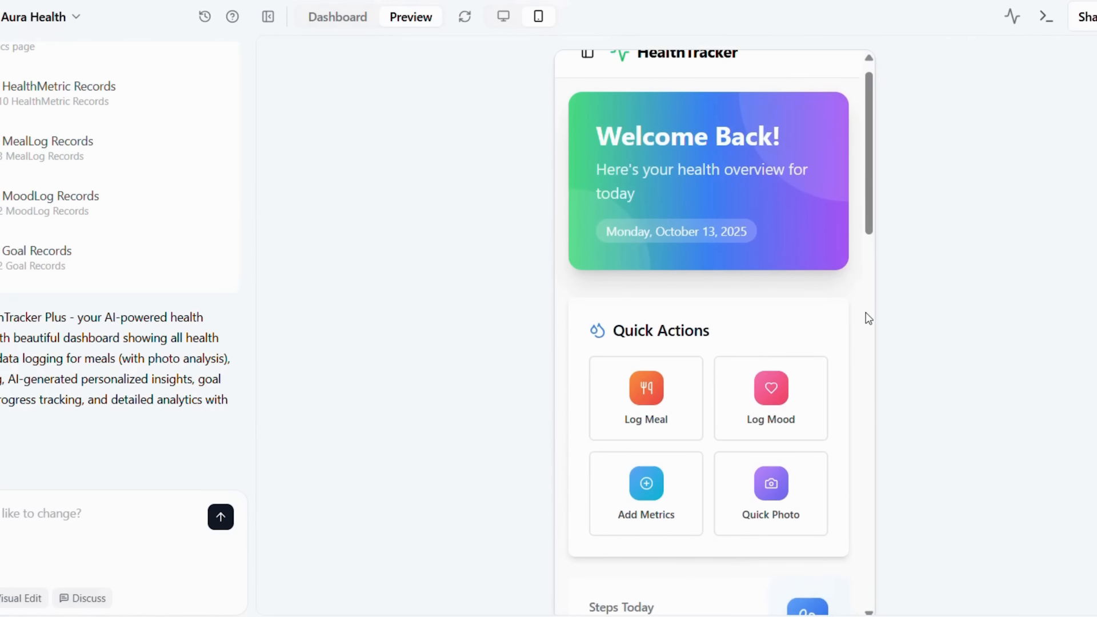
scroll(866, 313, down, 8)
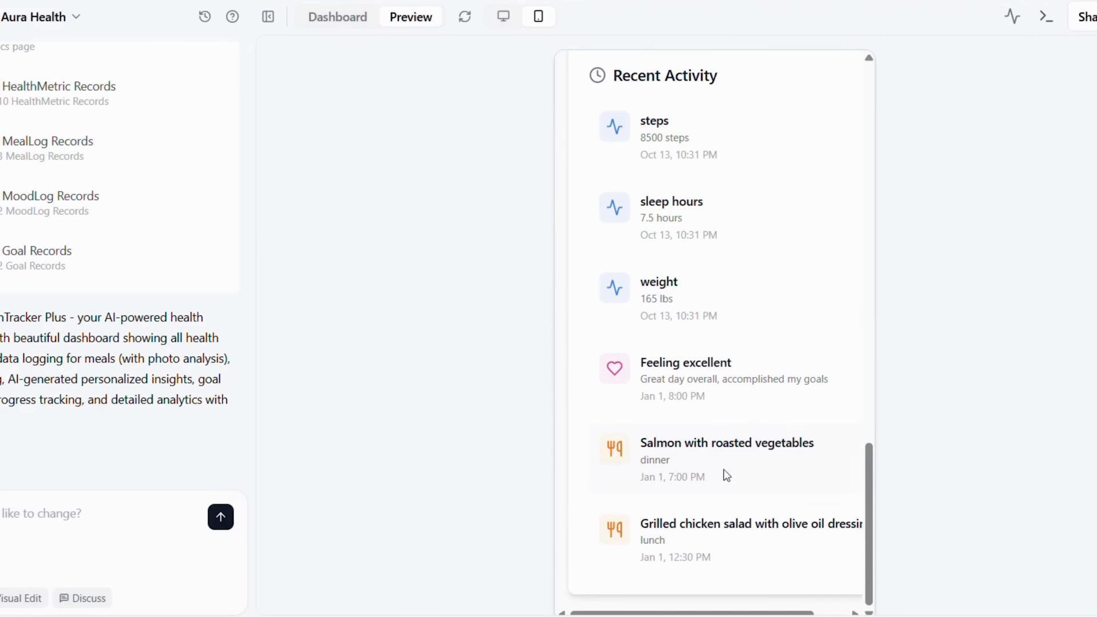
scroll(856, 486, up, 10)
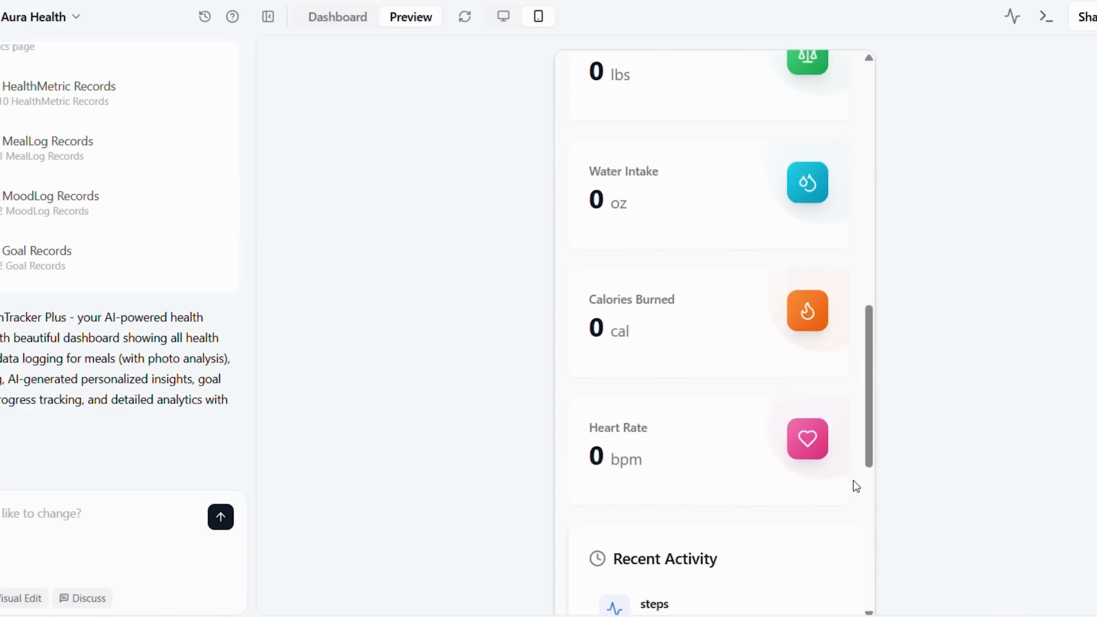
scroll(854, 483, up, 7)
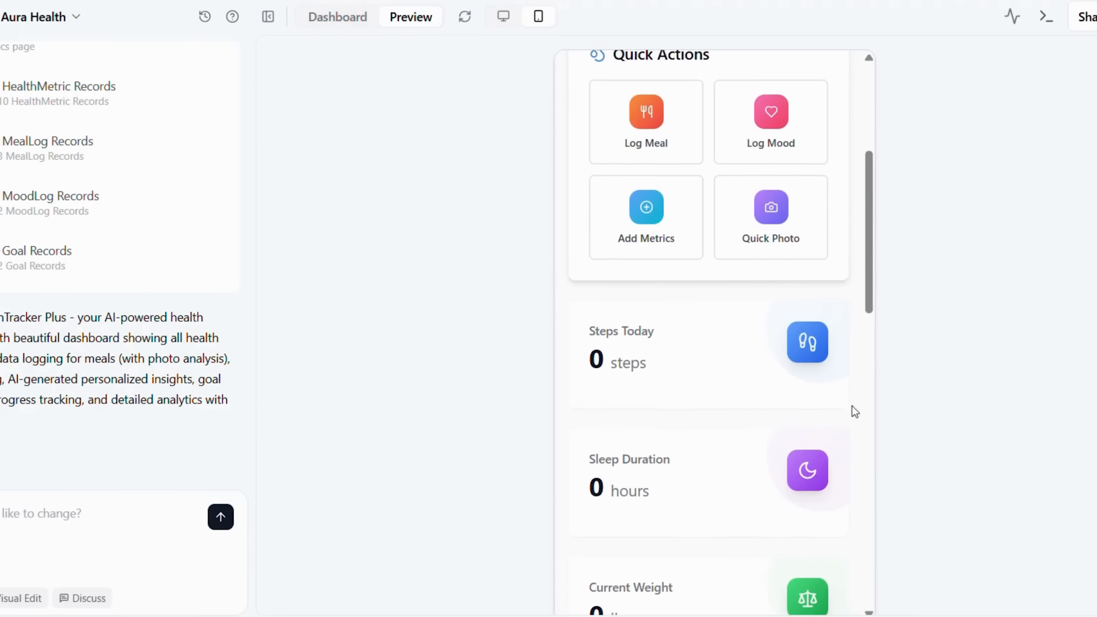
scroll(866, 382, up, 4)
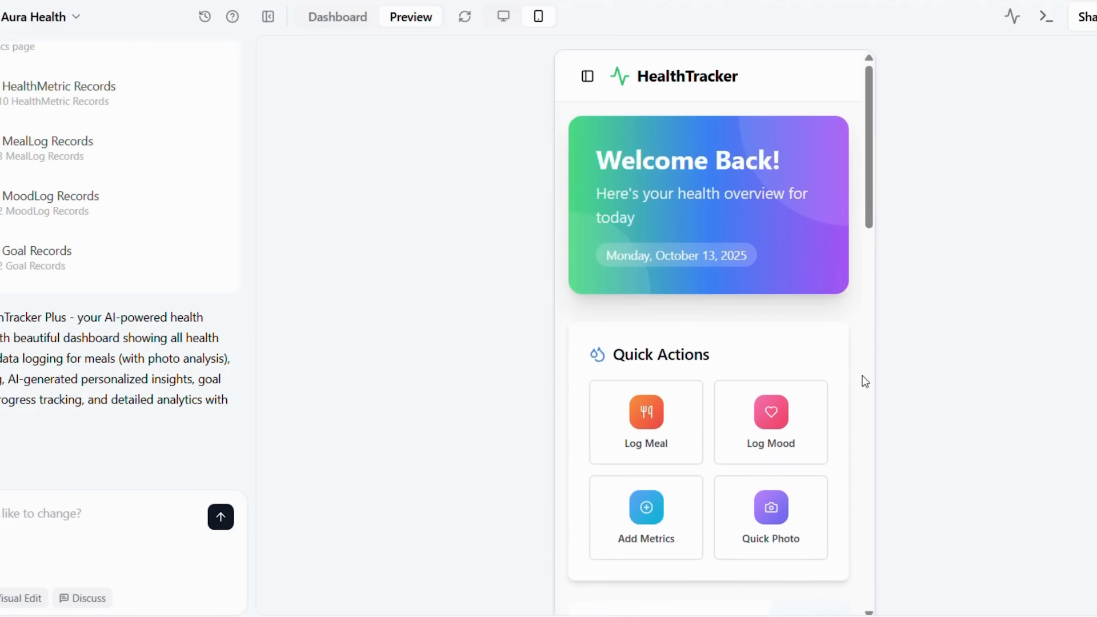
Step: Open the Log Data page in the mobile preview and check its Metrics, Meals and Mood forms
click(589, 79)
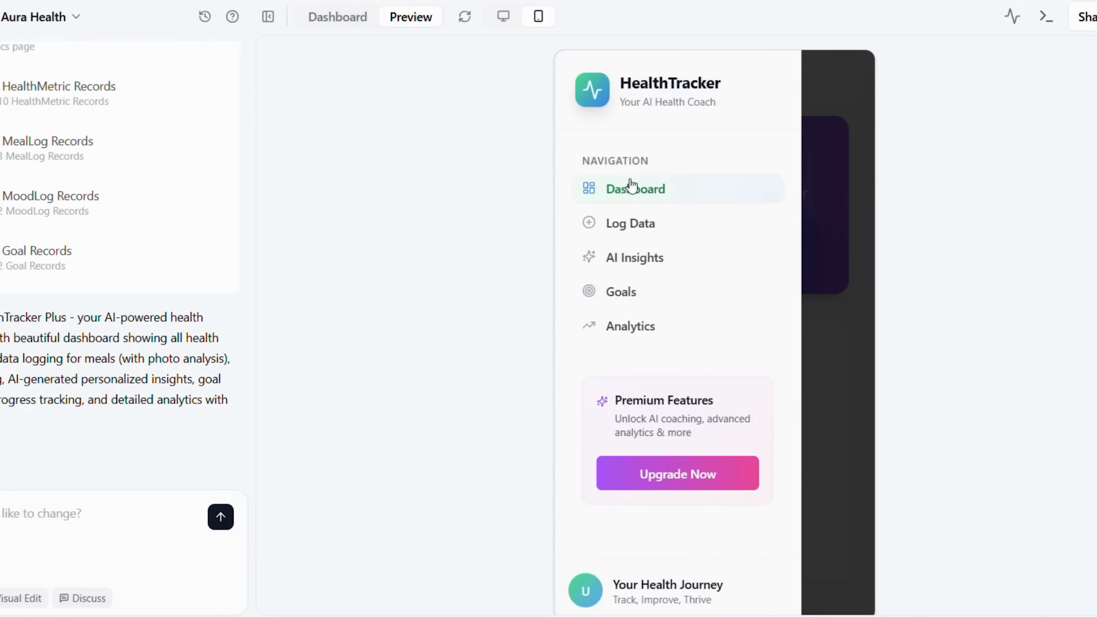
click(634, 240)
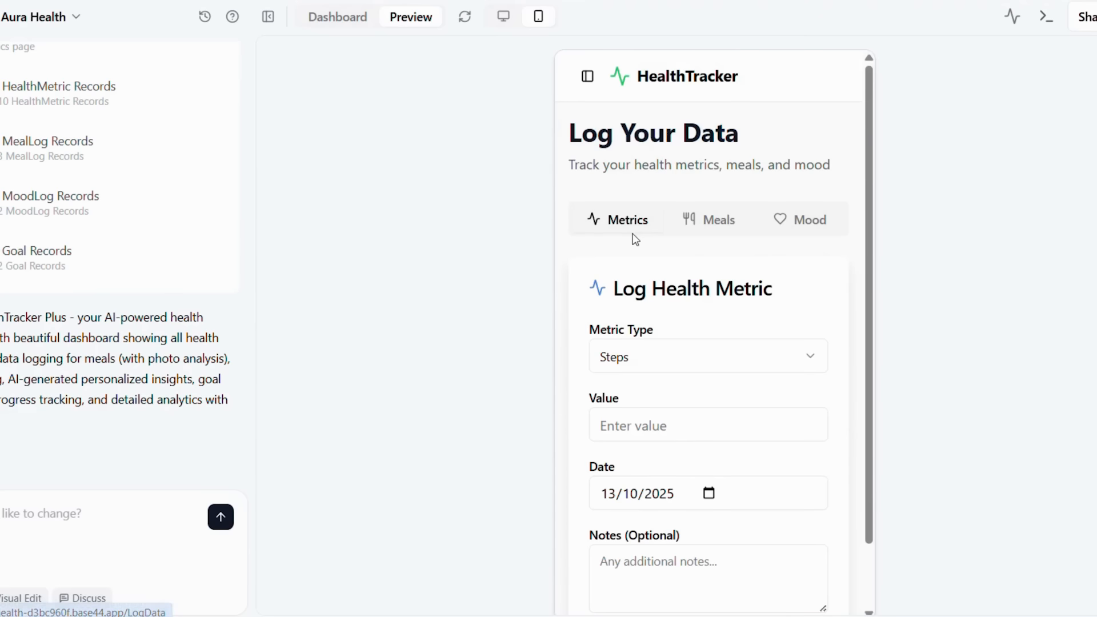
scroll(835, 288, down, 2)
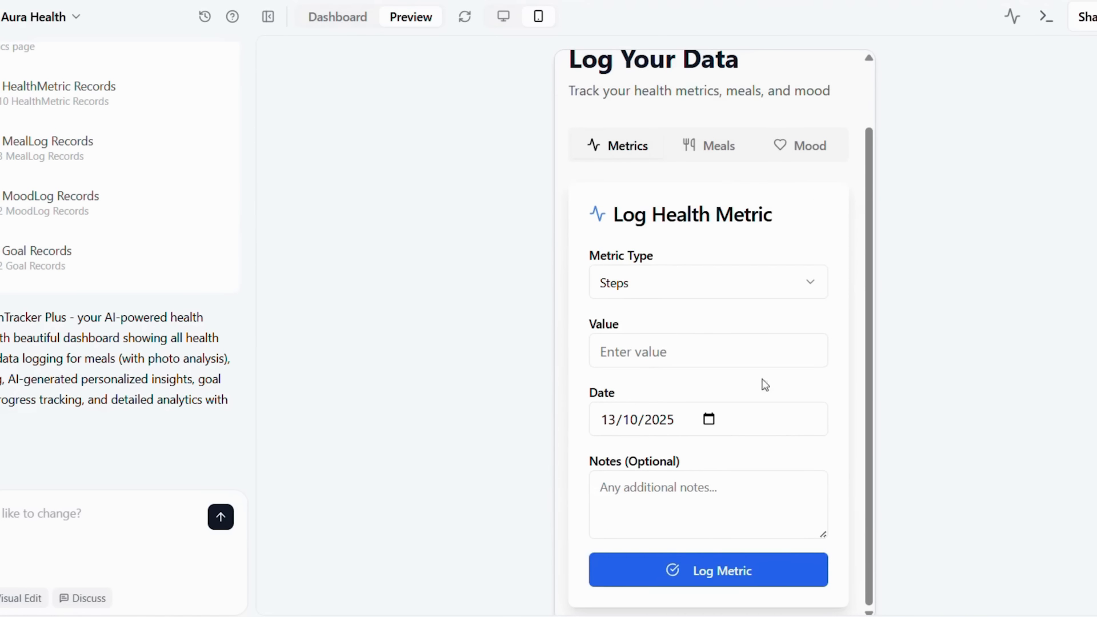
click(707, 163)
click(797, 161)
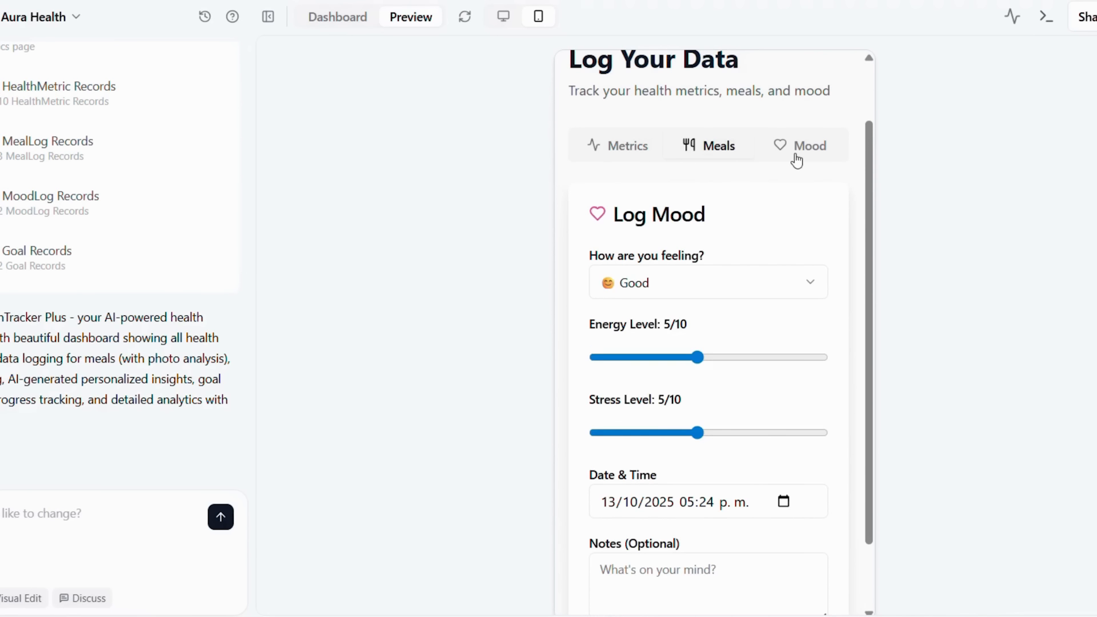
scroll(812, 232, down, 2)
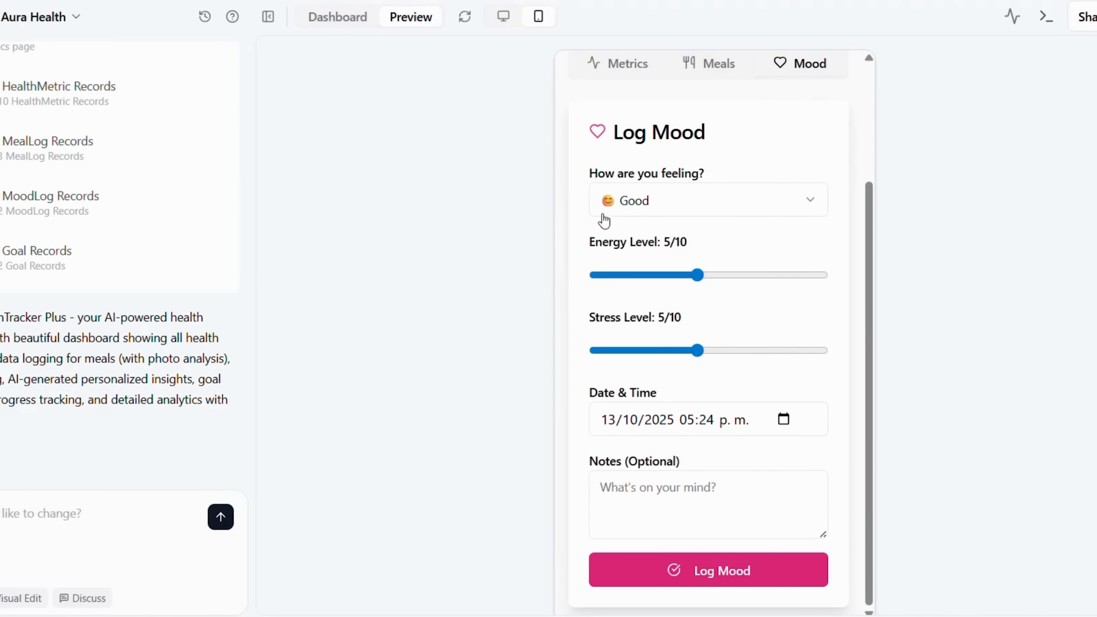
scroll(746, 321, up, 4)
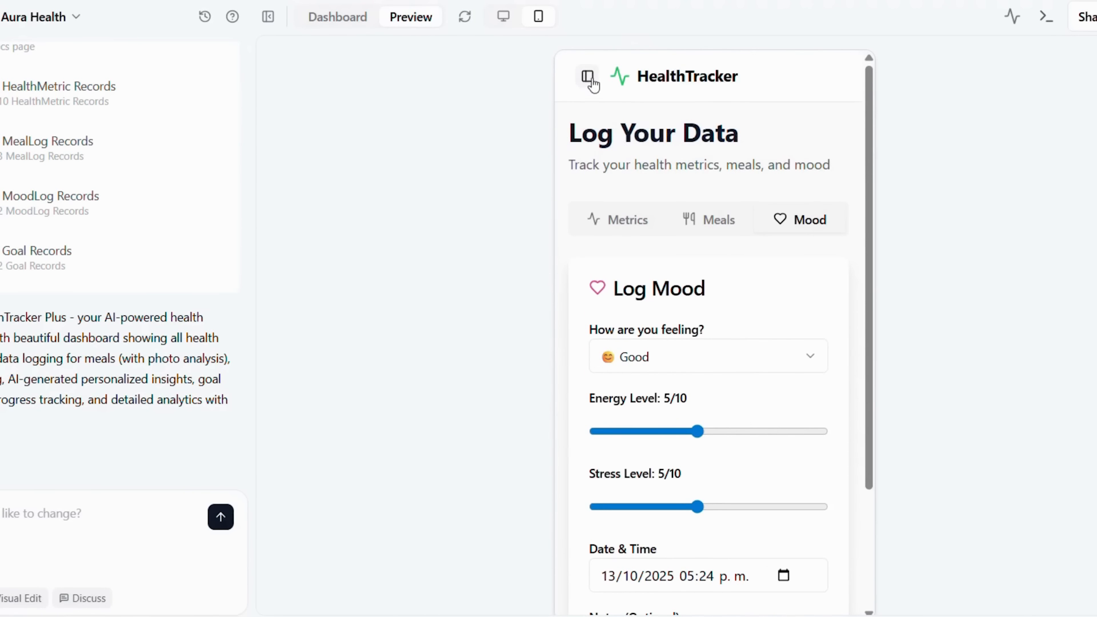
Step: View the AI Insights page in the mobile preview and review the goal cards on the Goals page
click(589, 77)
click(628, 254)
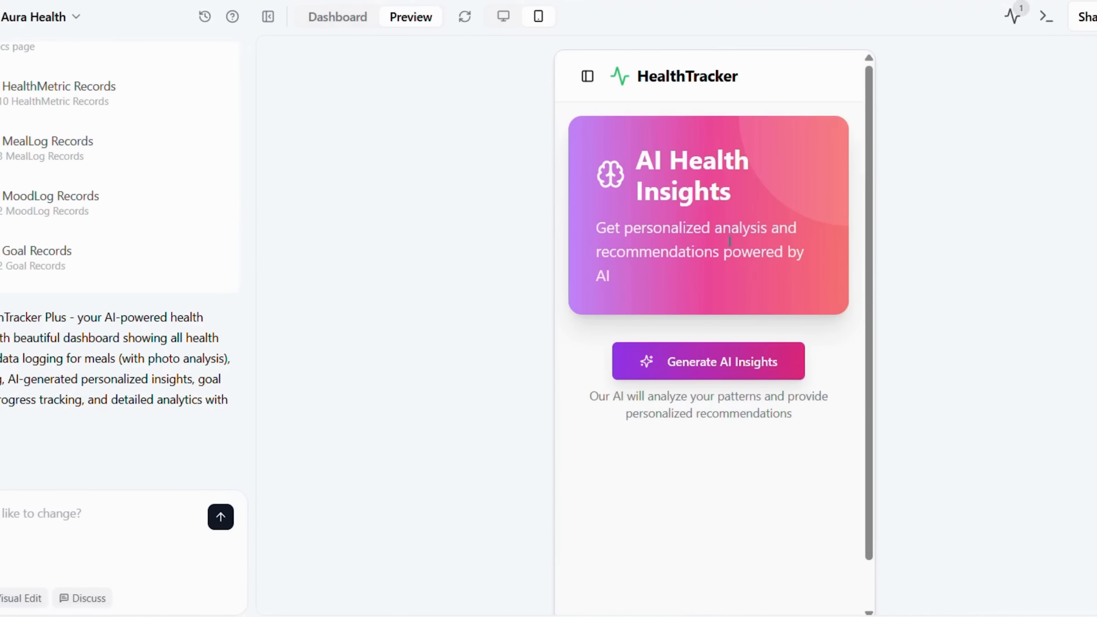
click(591, 79)
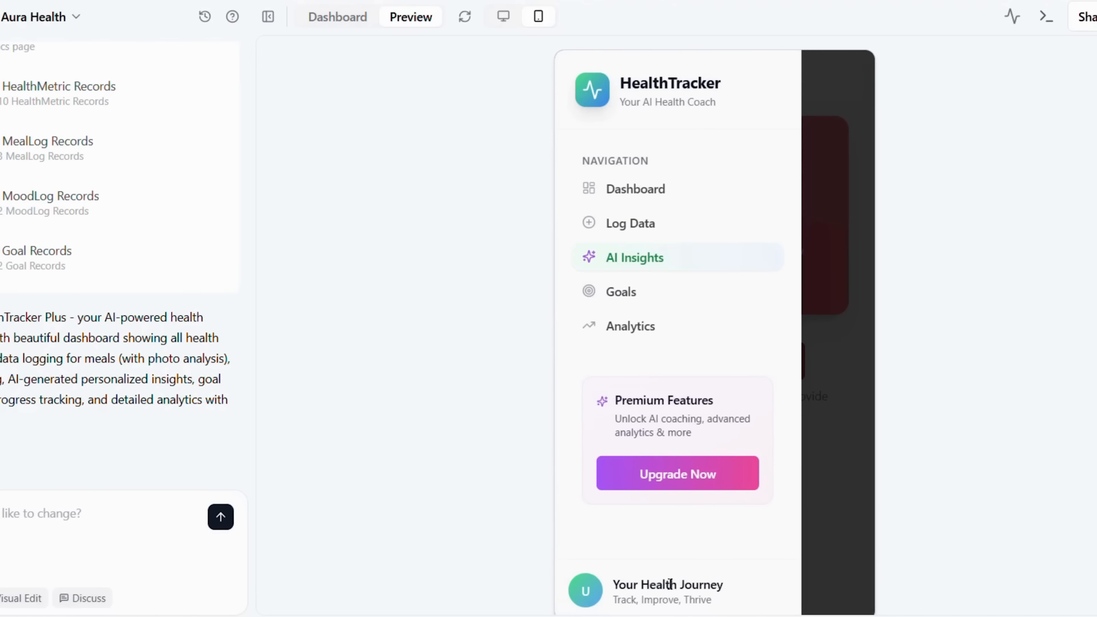
click(615, 292)
scroll(737, 344, down, 3)
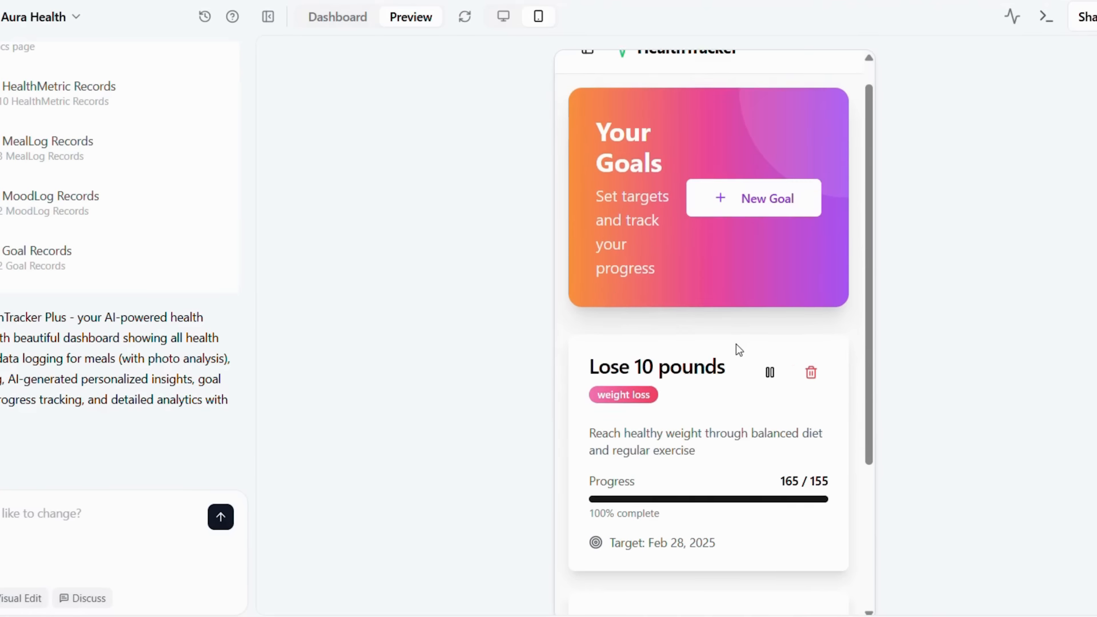
scroll(720, 343, down, 1)
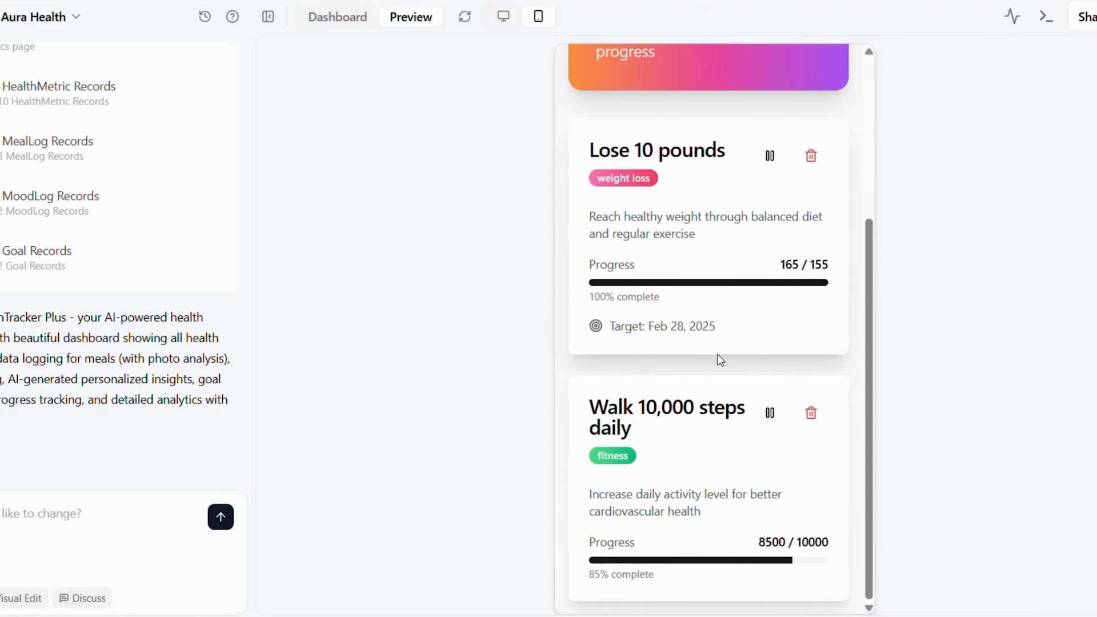
scroll(777, 346, up, 3)
scroll(777, 346, up, 2)
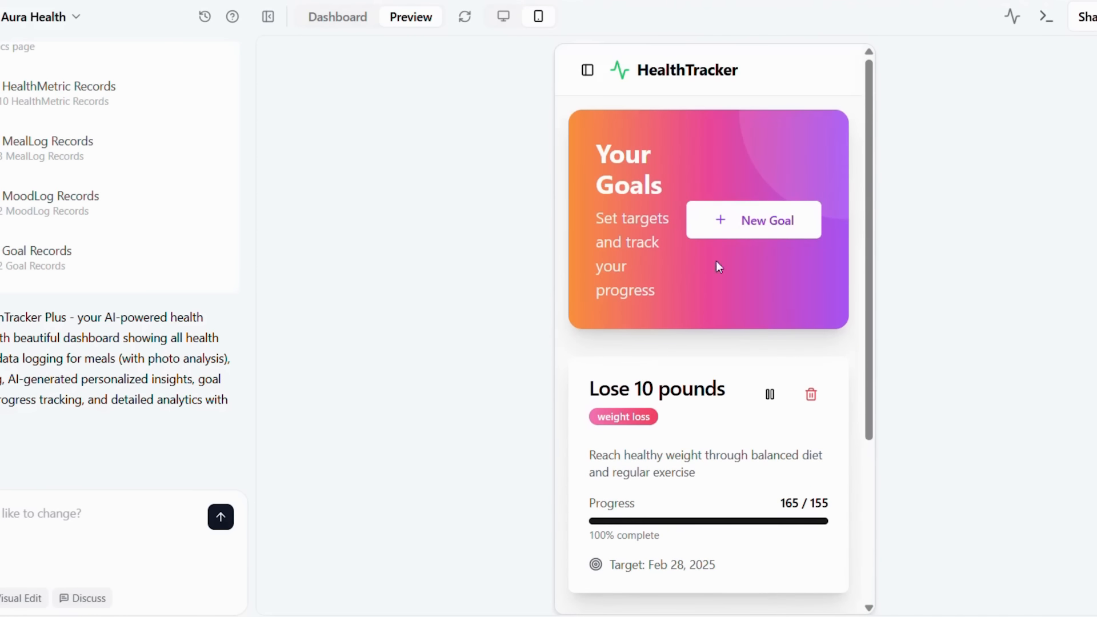
Step: Open the Analytics page in the mobile preview and examine the Steps Trend and Calories Burned charts
click(583, 73)
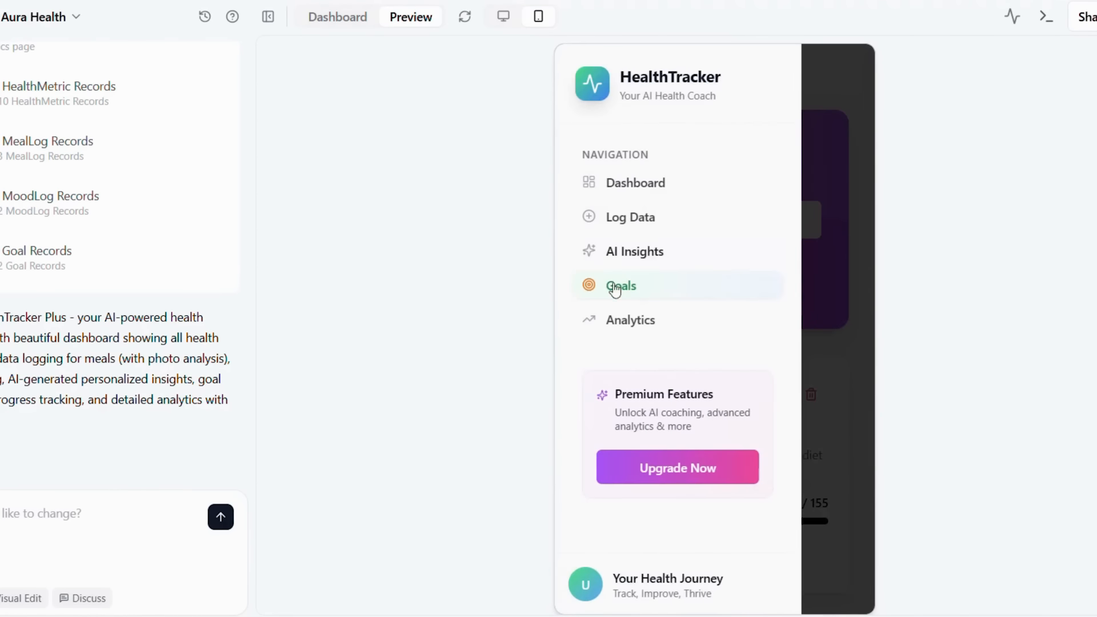
click(626, 320)
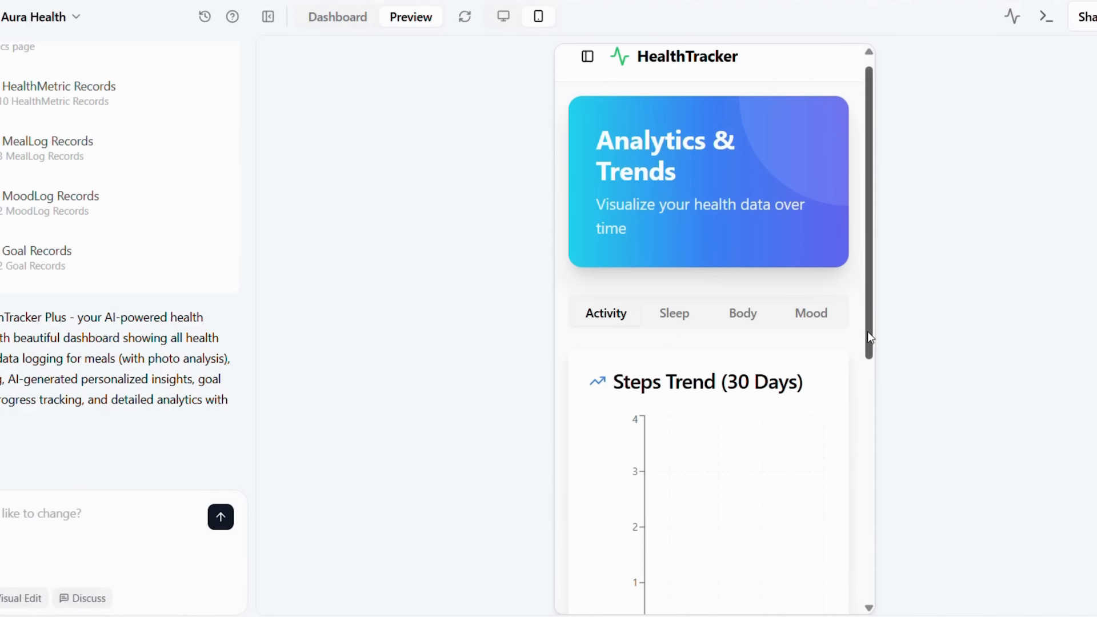
scroll(868, 331, down, 4)
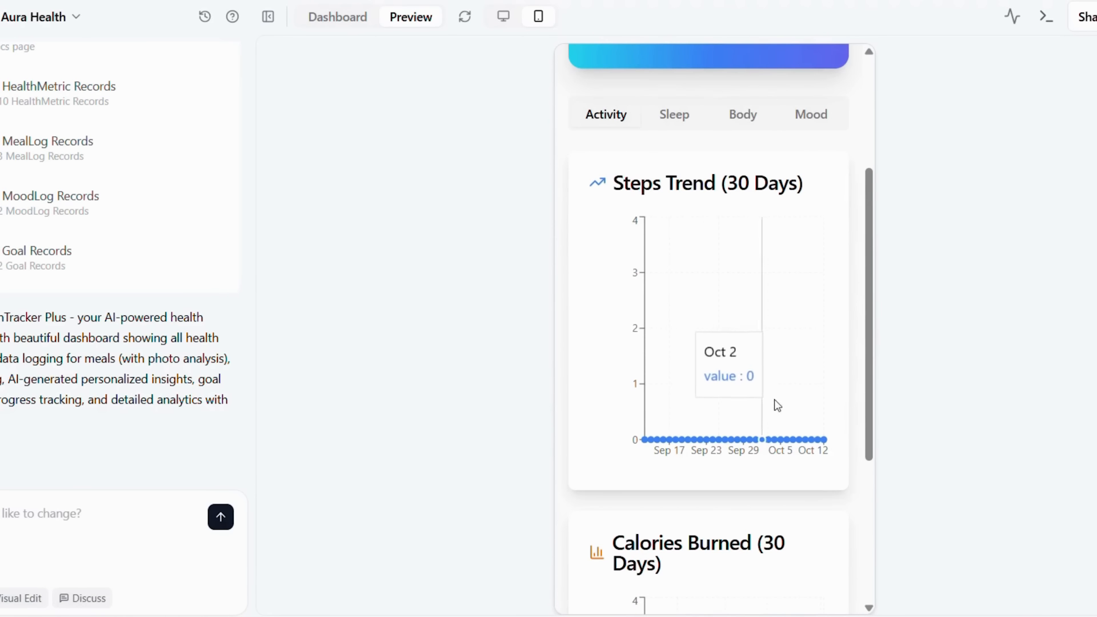
scroll(864, 421, down, 3)
scroll(864, 420, down, 3)
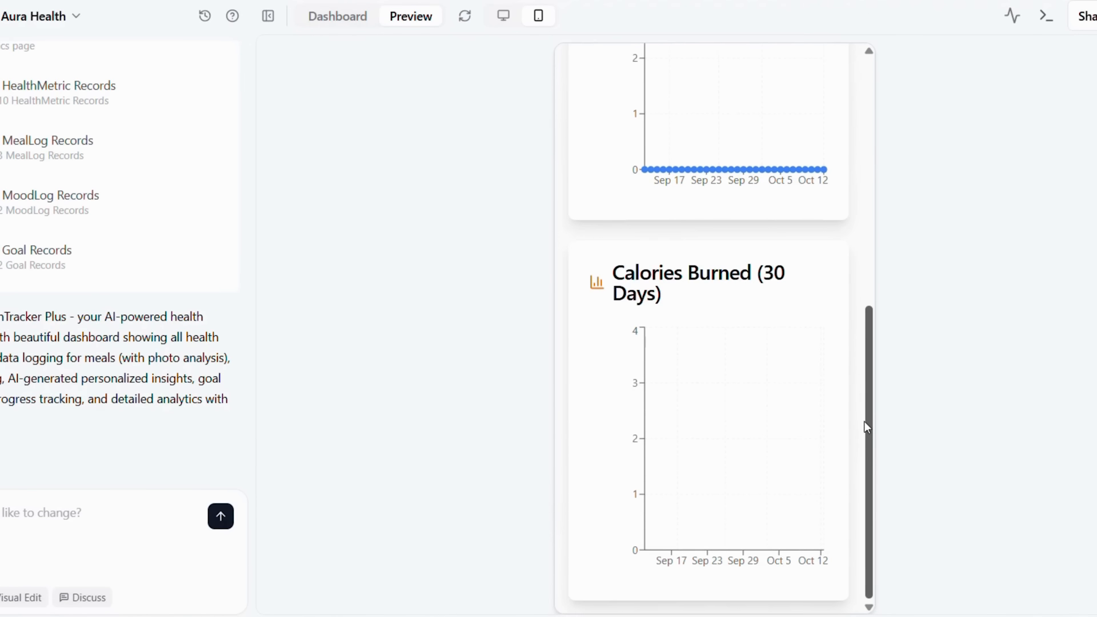